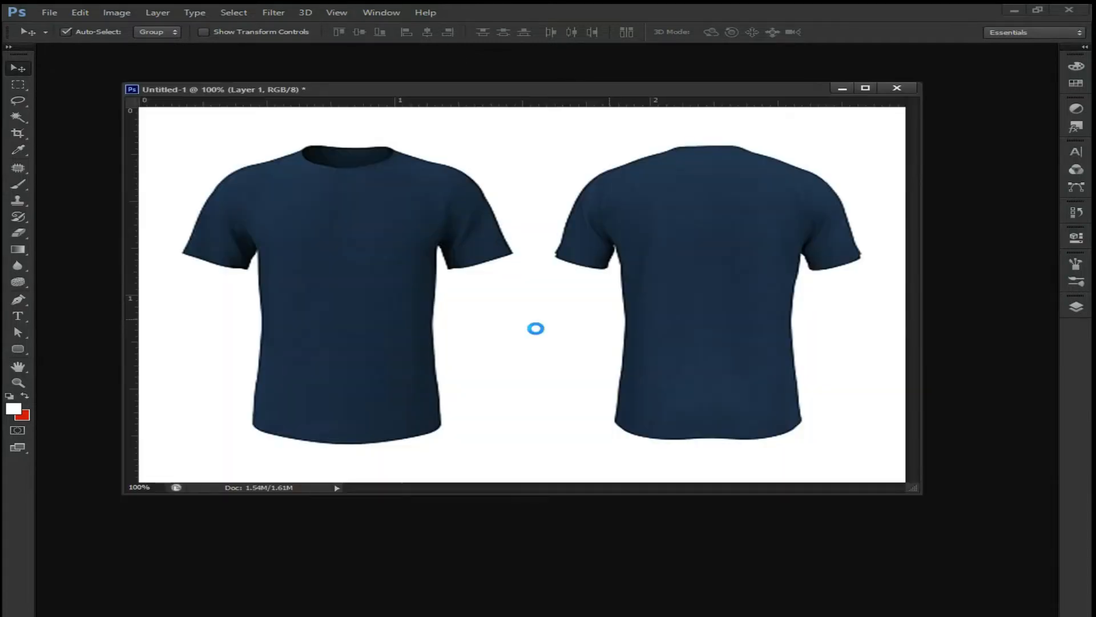
Create a new document with the Photo preset, 3 x 2 inches landscape at 300 pixels/inch.
key("ctrl+n")
left_click(722, 187)
left_click(592, 249)
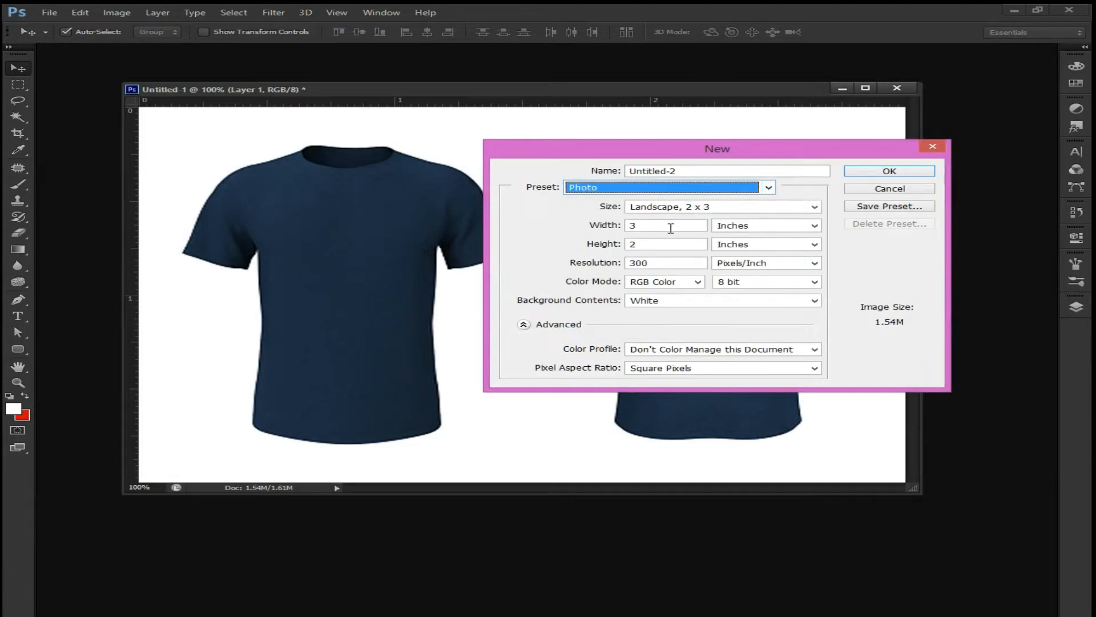
key("Return")
Marquee-select the front view of the shirt in Untitled-1 and move it into the new Untitled-2 document.
left_click(246, 104)
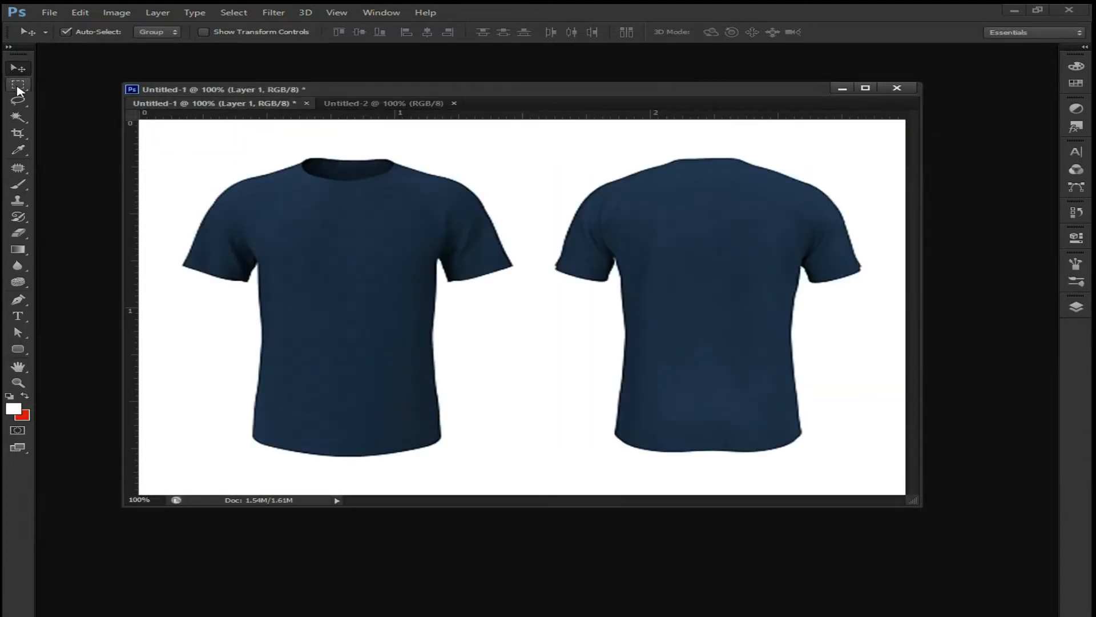
left_click(18, 84)
left_click_drag(139, 120, 538, 516)
left_click(19, 67)
left_click_drag(290, 257, 350, 280)
key("ctrl+t")
key("Return")
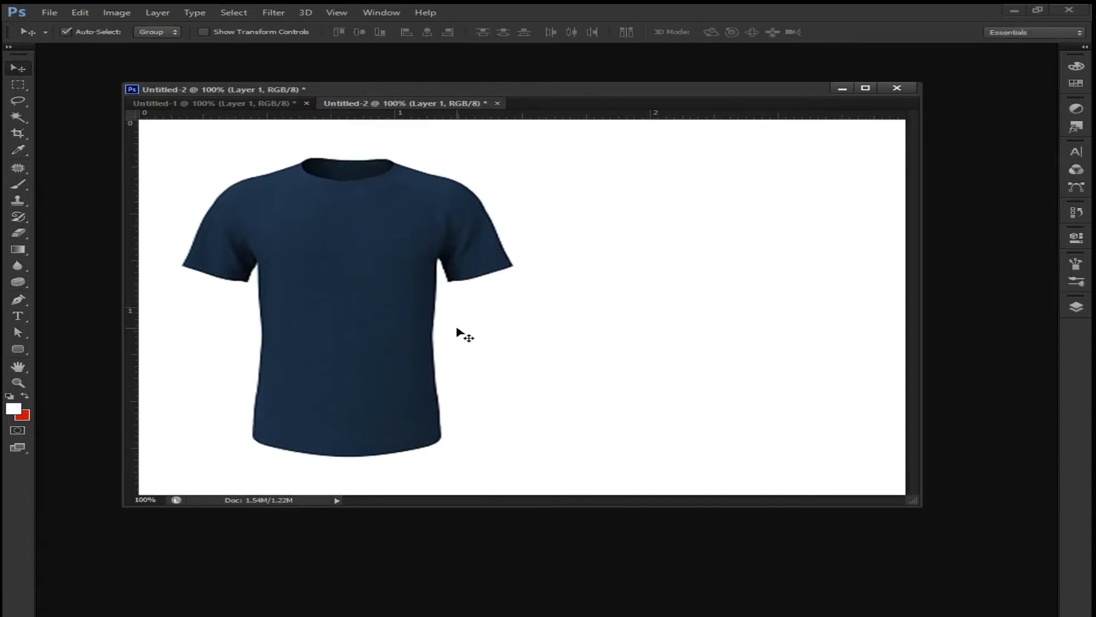
Dock the floating document windows into the main workspace.
key("ctrl+plus")
key("ctrl+minus")
left_click_drag(592, 96, 598, 51)
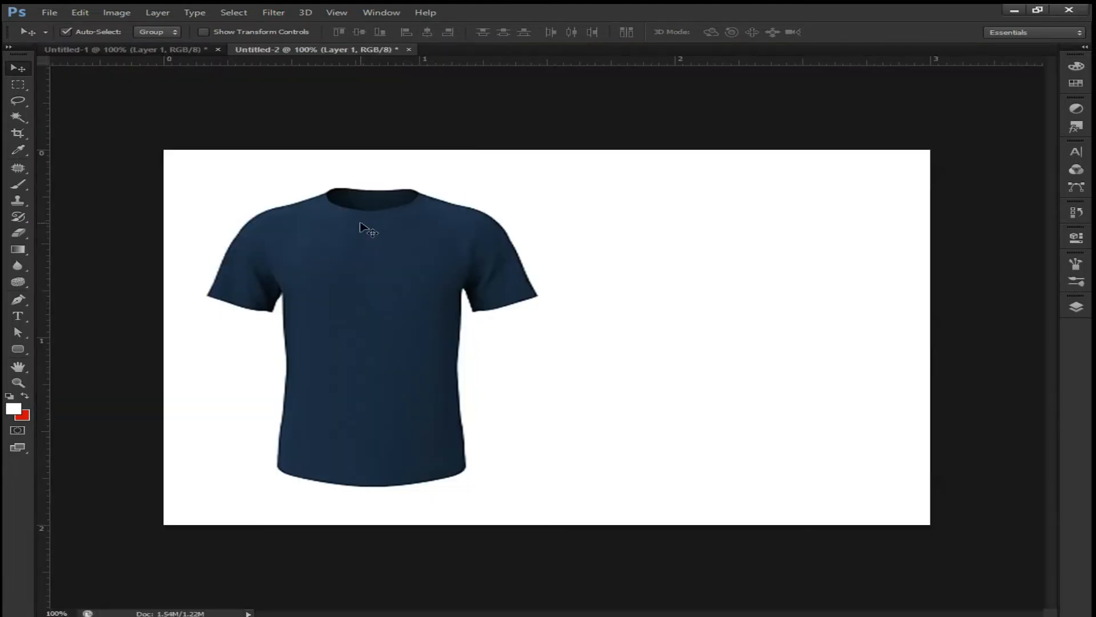
key("ctrl+plus")
left_click_drag(240, 243, 429, 338)
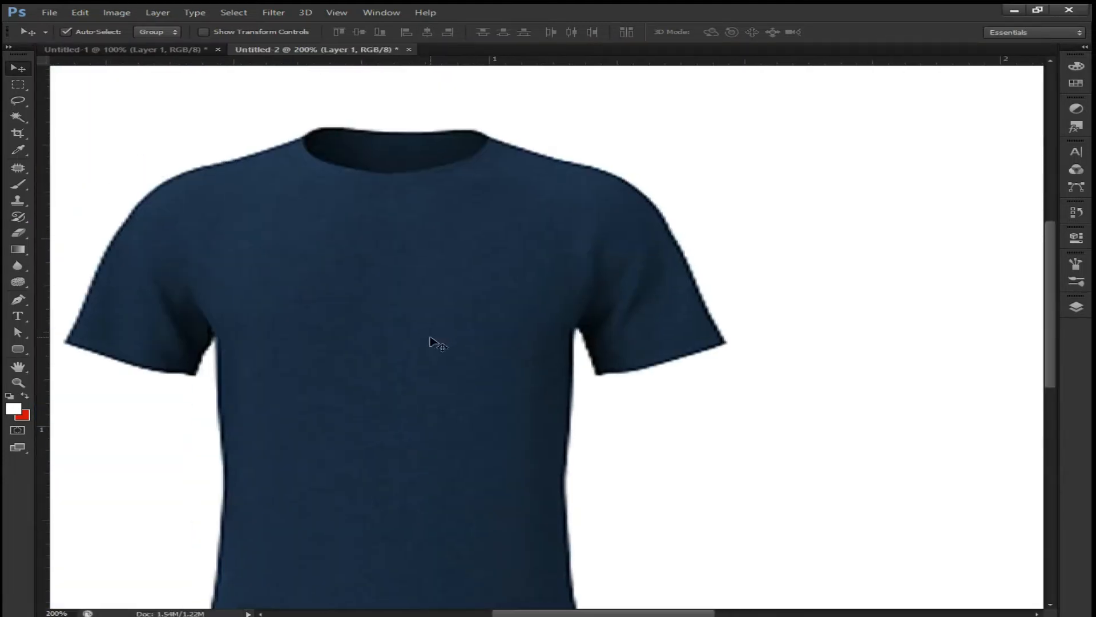
Add the text "TUTORIALS" in black at 30 pt across the shirt's chest.
left_click(1076, 307)
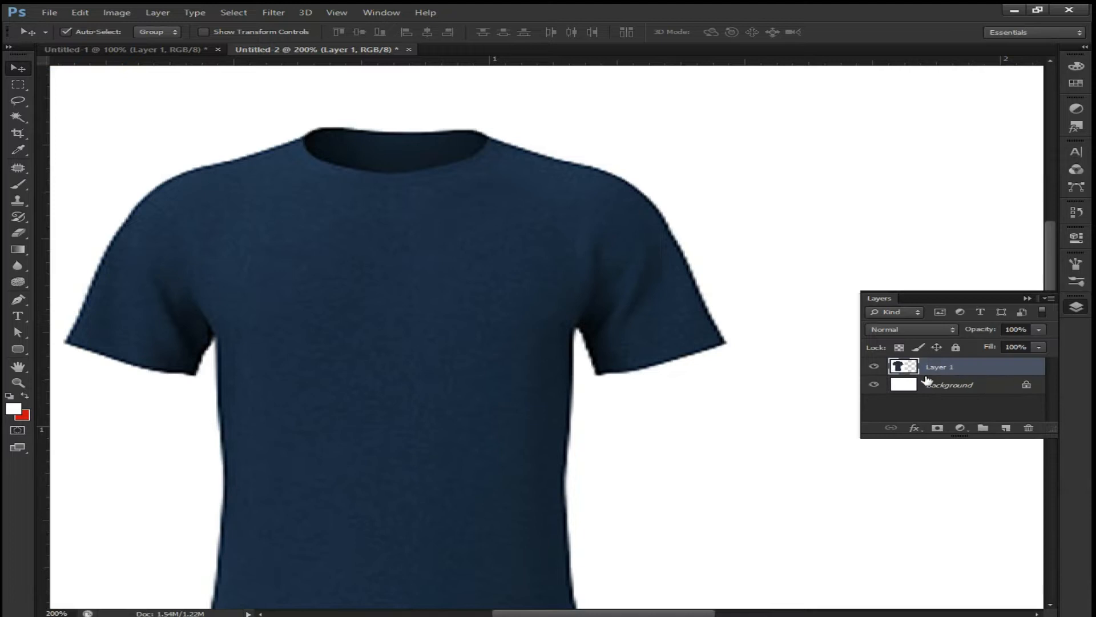
left_click(18, 318)
left_click(253, 344)
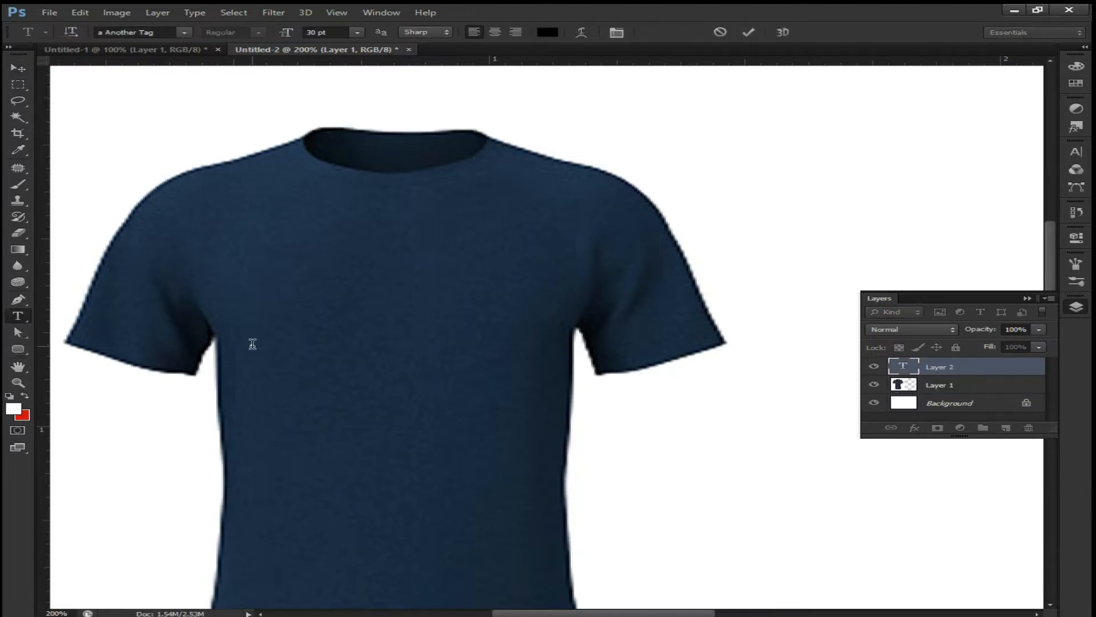
type("TUTO")
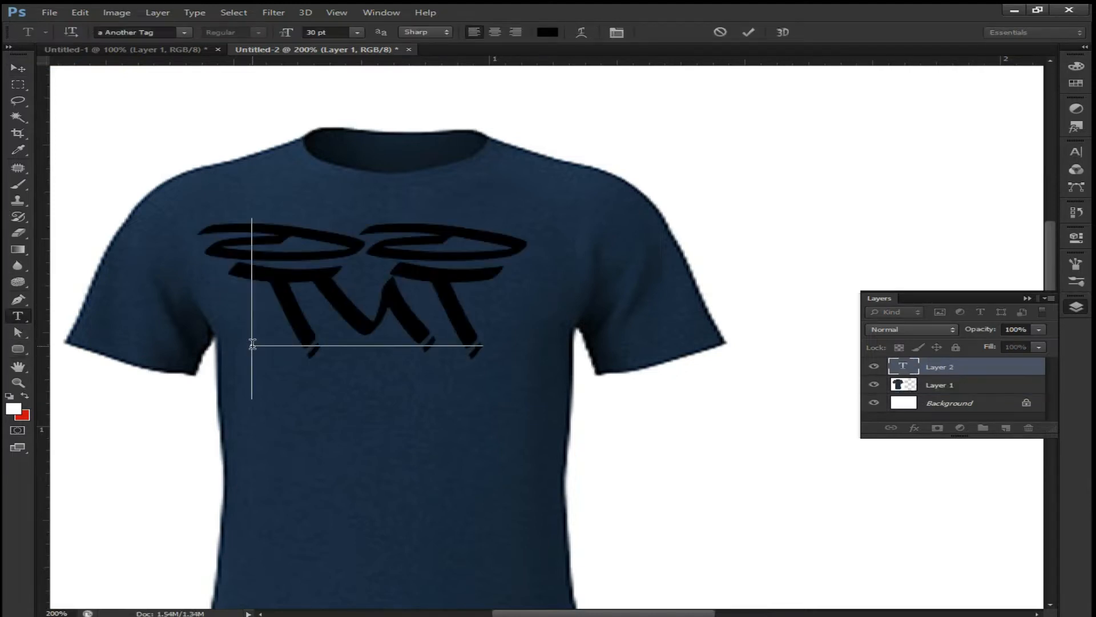
type("RIALS")
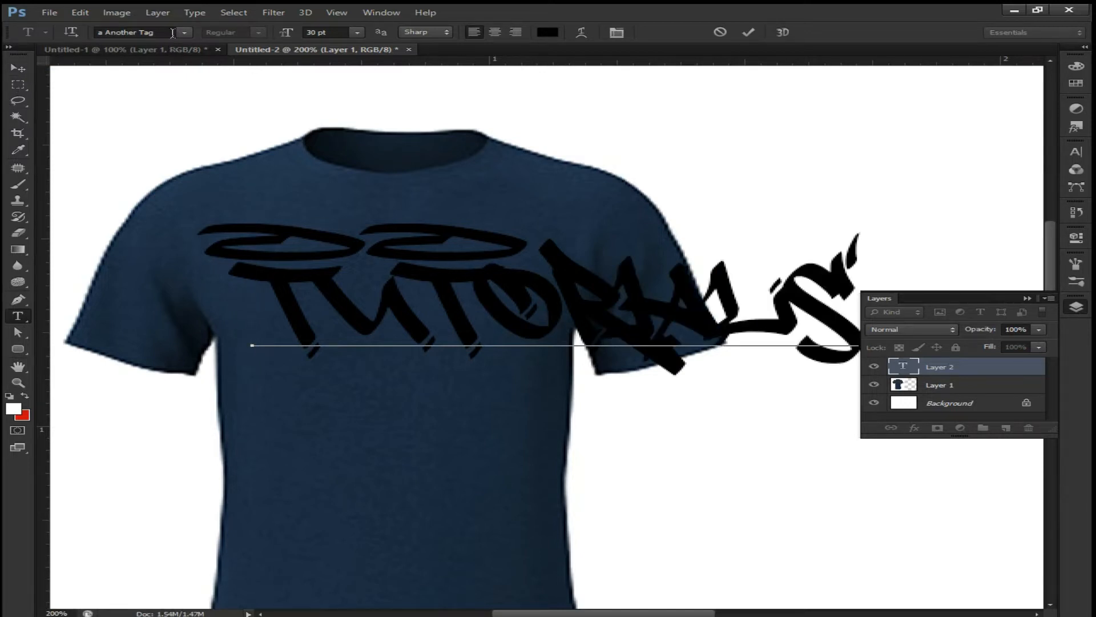
key("ctrl+Return")
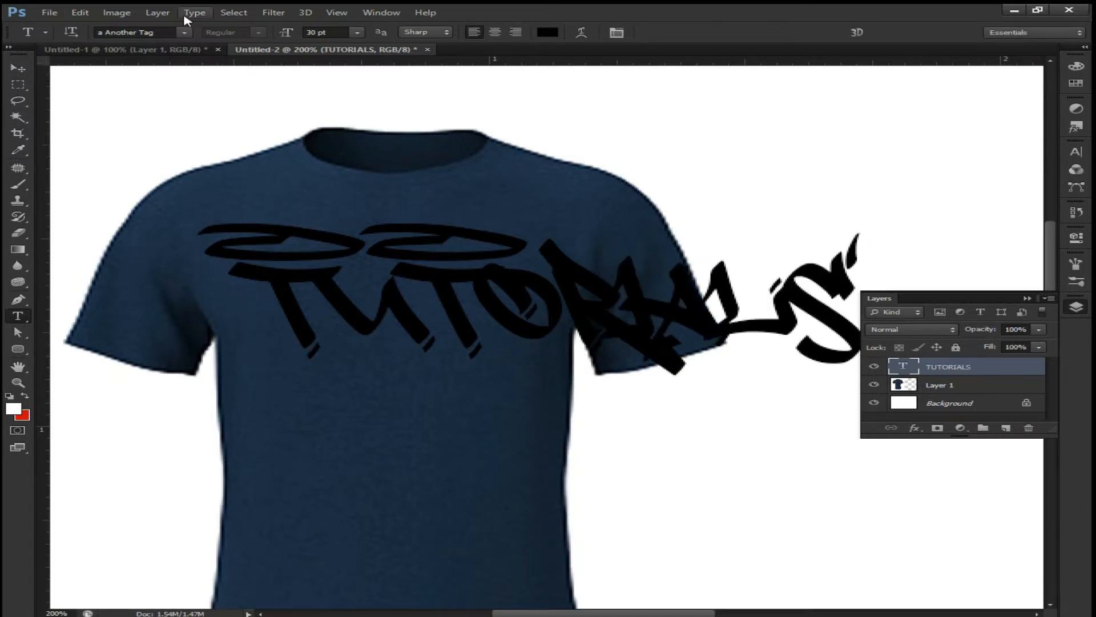
Change the TUTORIALS text's font to Arial in the Black style.
left_click(184, 33)
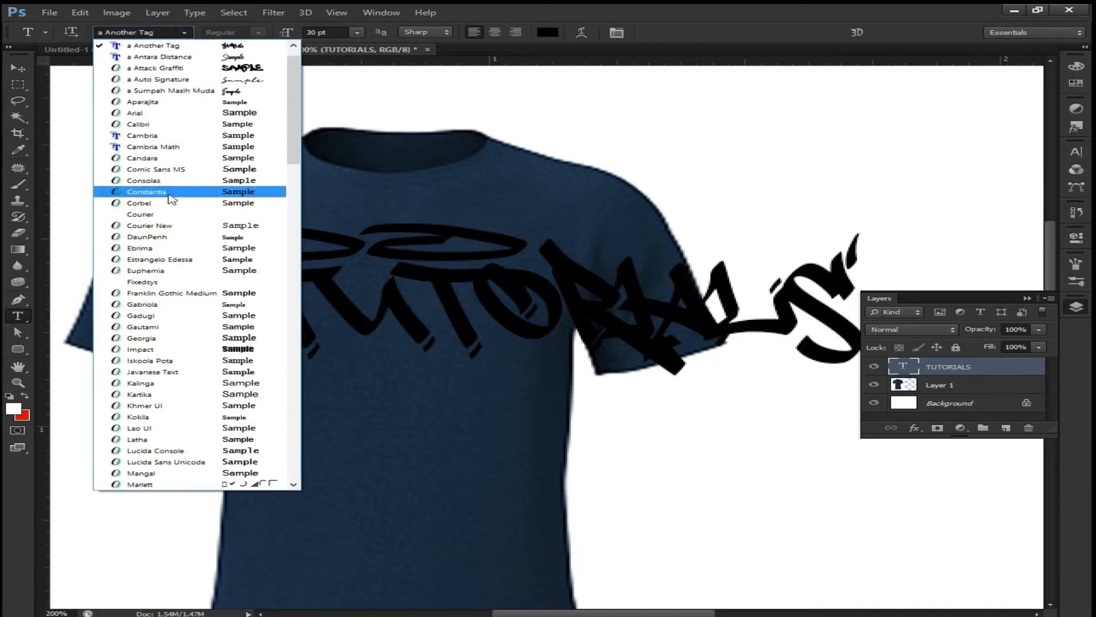
scroll(171, 197, "up", 2)
left_click(140, 136)
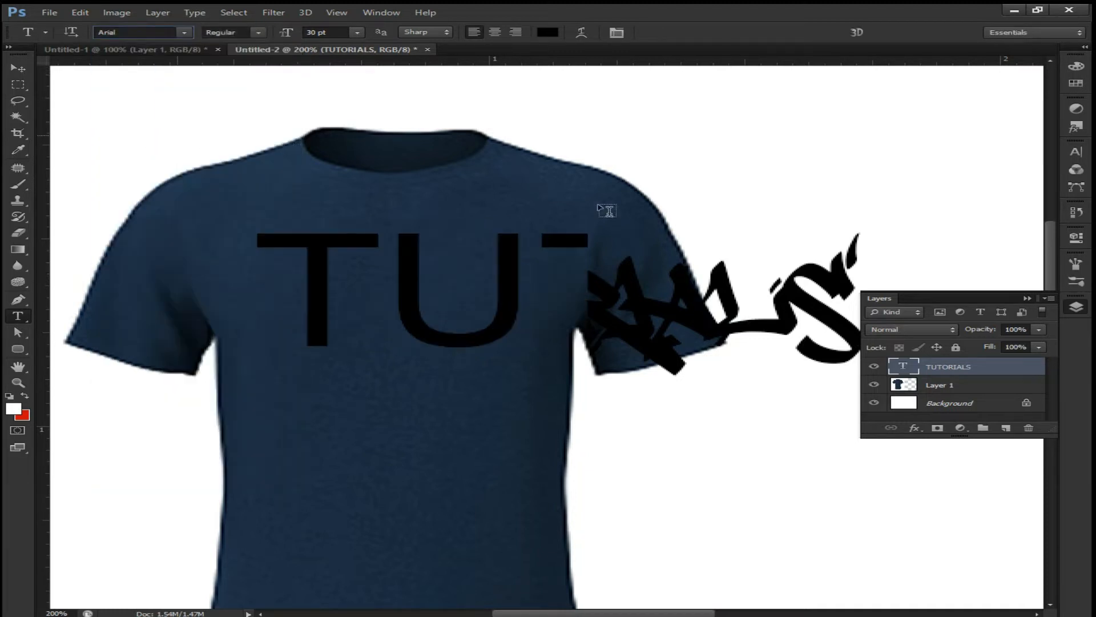
left_click(1076, 152)
left_click(1042, 159)
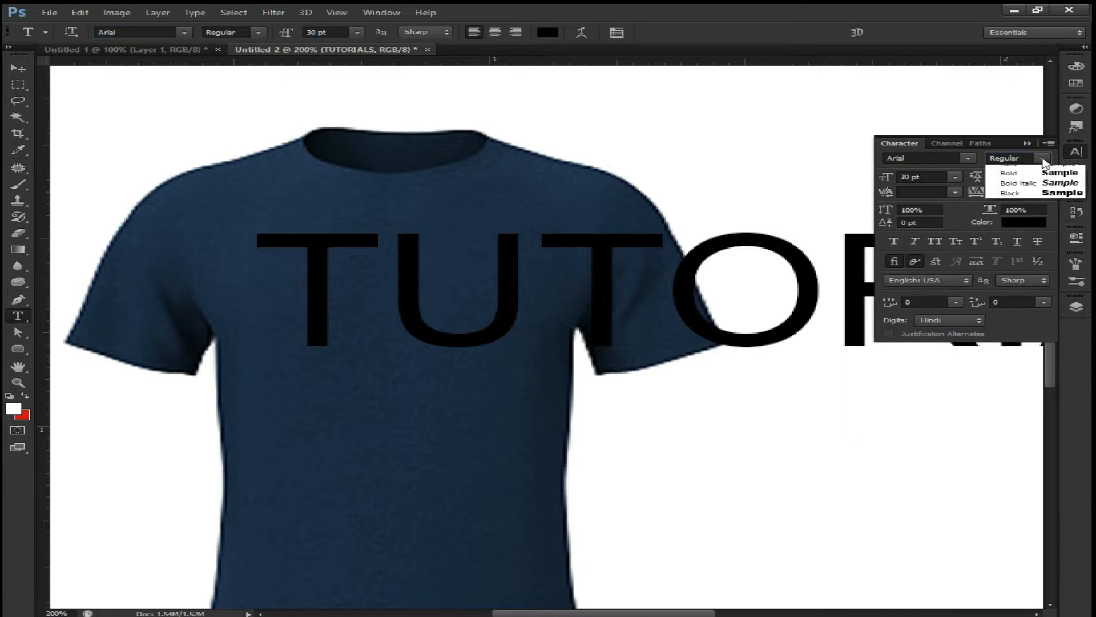
left_click(1020, 211)
Free-transform the TUTORIALS text so it fits between the sleeves across the shirt's chest, at about 21.85 pt.
key("v")
key("ctrl+t")
left_click_drag(615, 309, 480, 313)
left_click_drag(119, 399, 405, 362)
left_click_drag(578, 324, 349, 343)
left_click_drag(166, 331, 271, 334)
left_click_drag(668, 330, 559, 330)
mouse_move(386, 383)
left_mouse_down()
mouse_move(385, 398)
mouse_move(409, 359)
mouse_move(387, 392)
left_mouse_up()
key("Return")
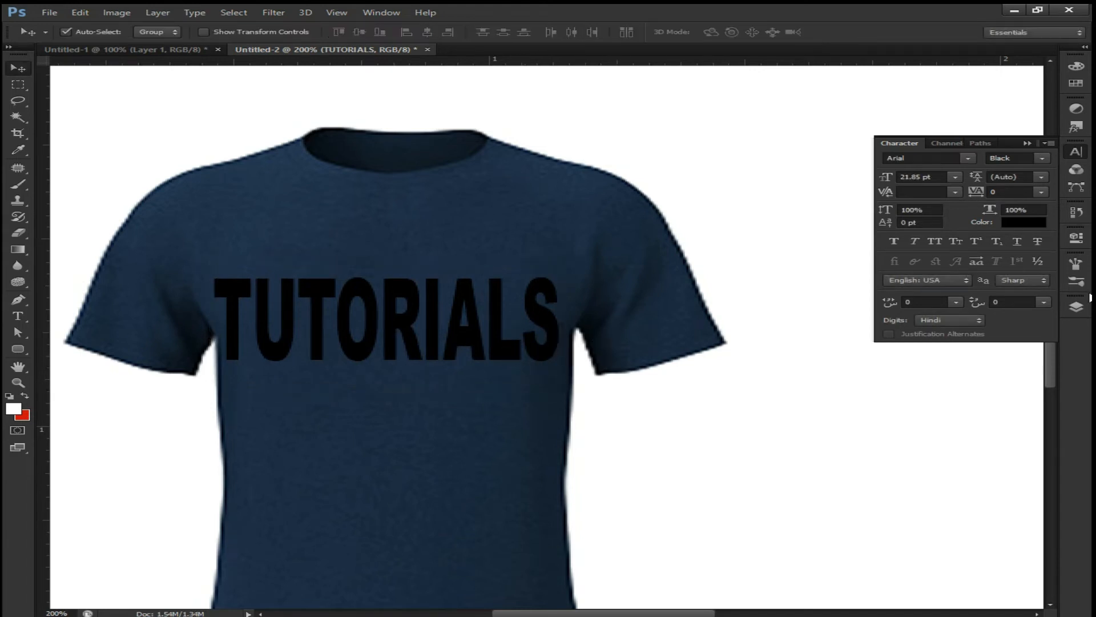
Duplicate the shirt layer, place the copy above the TUTORIALS text layer and clip it to the text.
left_click(1076, 306)
left_click(917, 388)
left_click_drag(1001, 386, 1007, 427)
left_click_drag(950, 386, 955, 360)
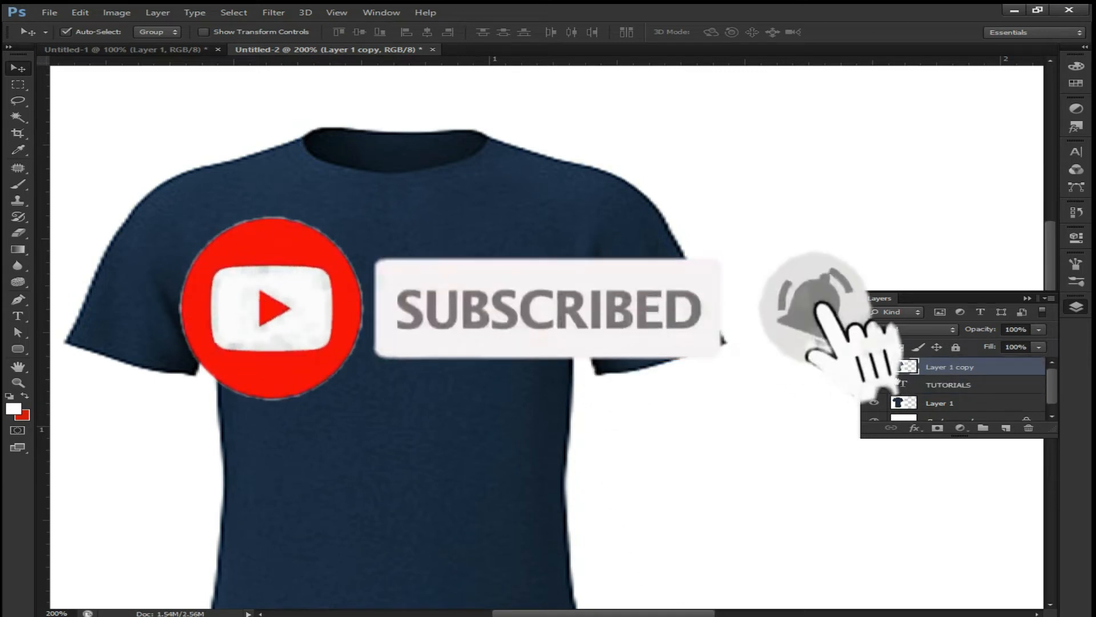
left_click(901, 376, "alt")
Set the TUTORIALS text layer's opacity to 50%.
left_click(1012, 385)
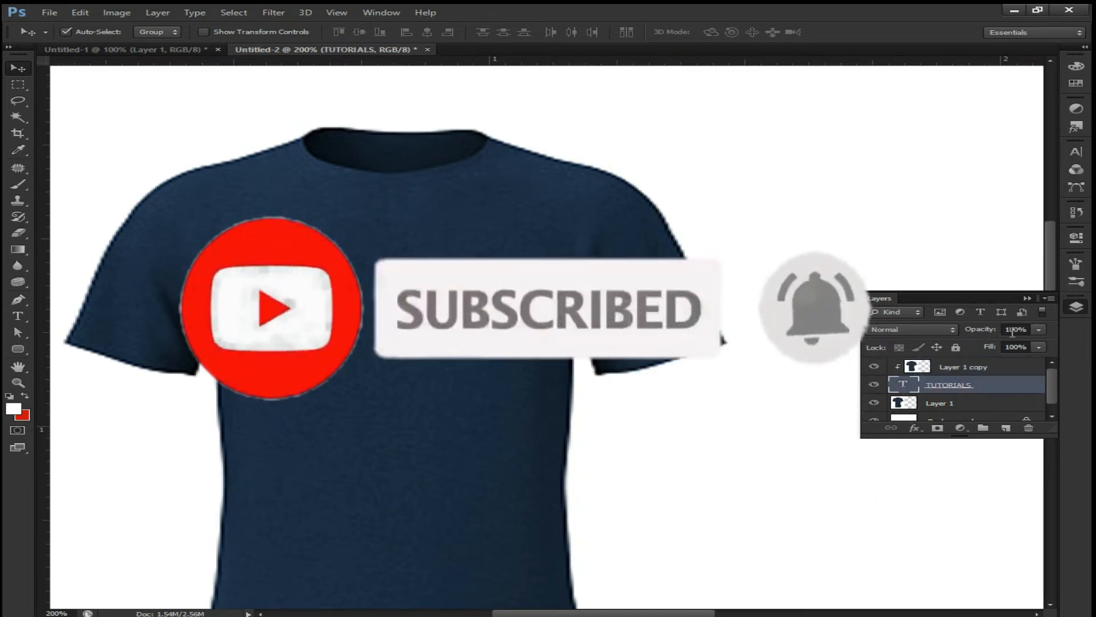
left_click(1038, 330)
left_click(953, 329)
left_click(1021, 329)
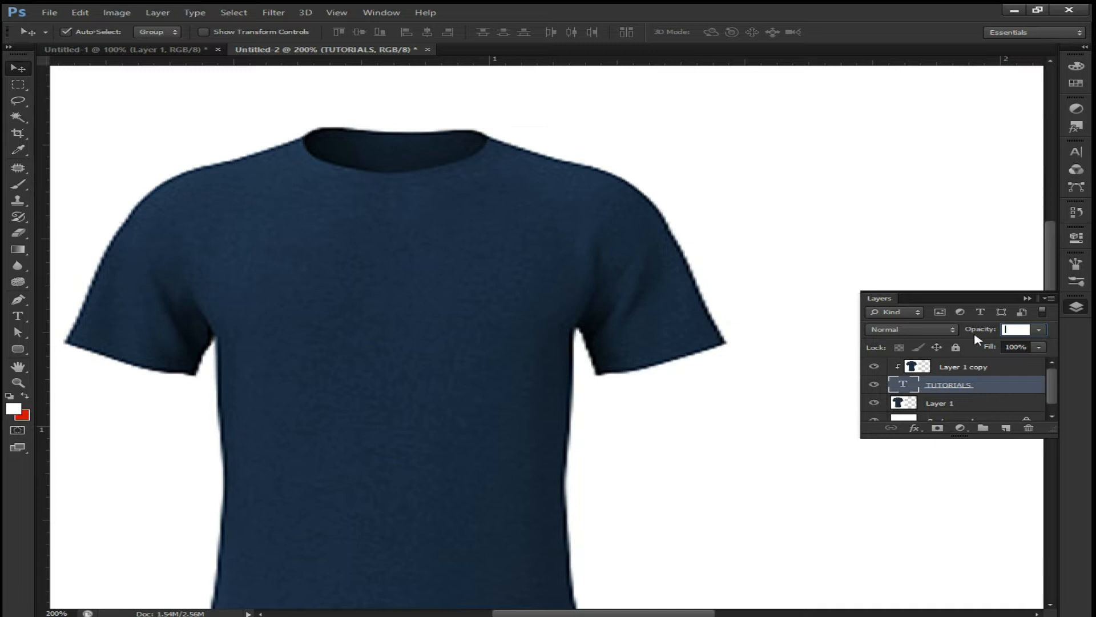
type("50")
key("Return")
Add a Bevel & Emboss effect with the Emboss style to the TUTORIALS text layer.
left_click(915, 427)
left_click(964, 457)
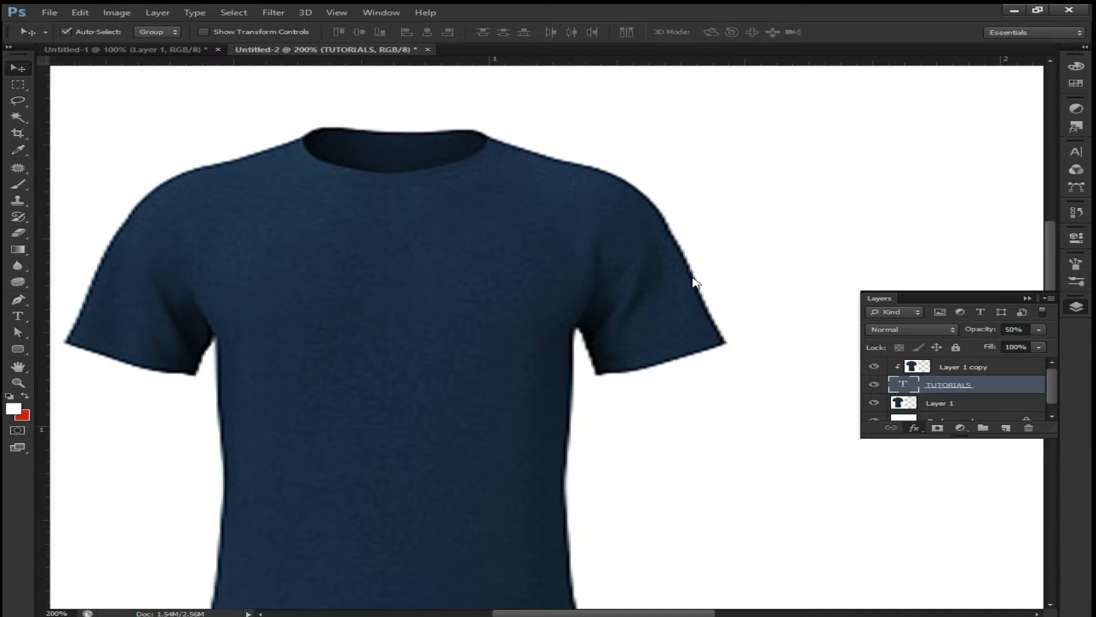
mouse_move(592, 374)
left_mouse_down()
mouse_move(745, 352)
mouse_move(727, 367)
left_mouse_up()
left_click(814, 404)
left_click(797, 435)
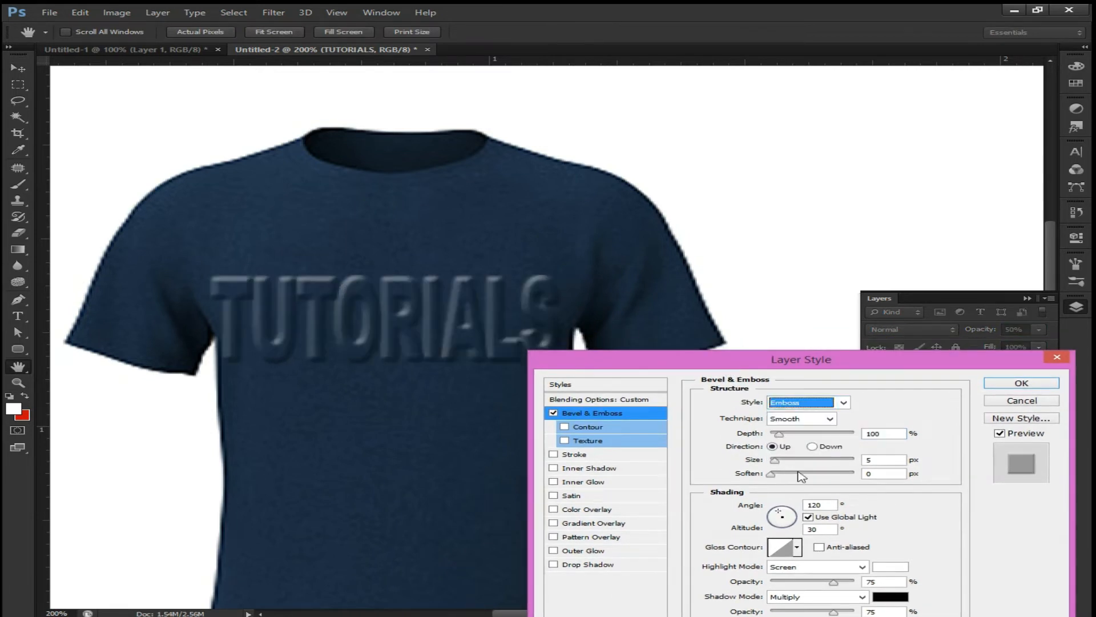
Set the emboss lighting to an angle of -104° and an altitude of 69°, and its size to 4 px.
left_click(782, 515)
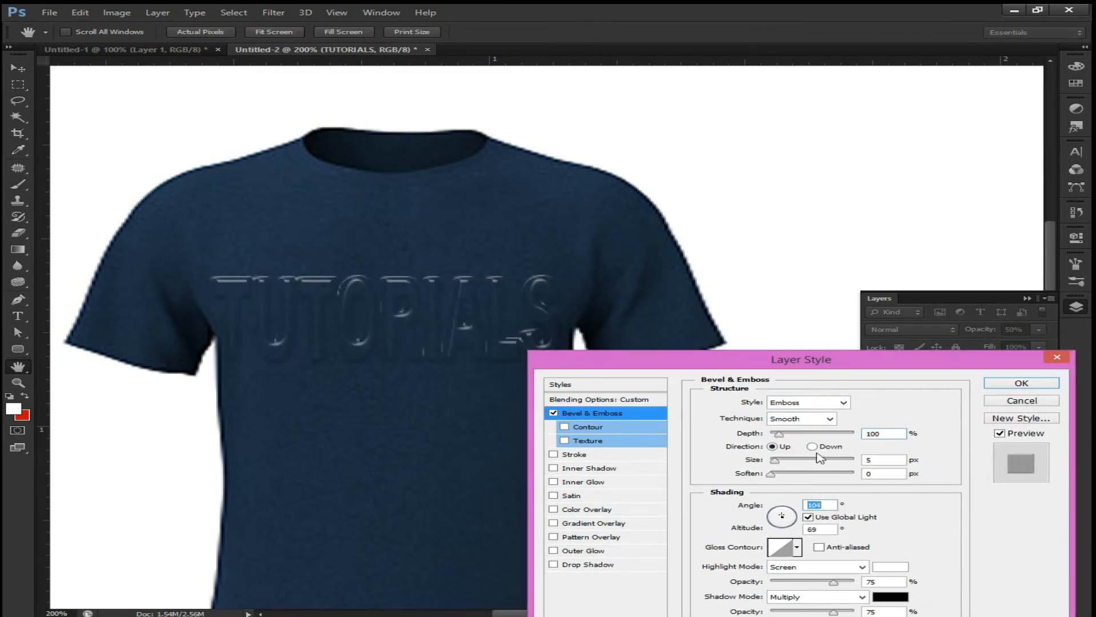
left_click_drag(780, 520, 785, 514)
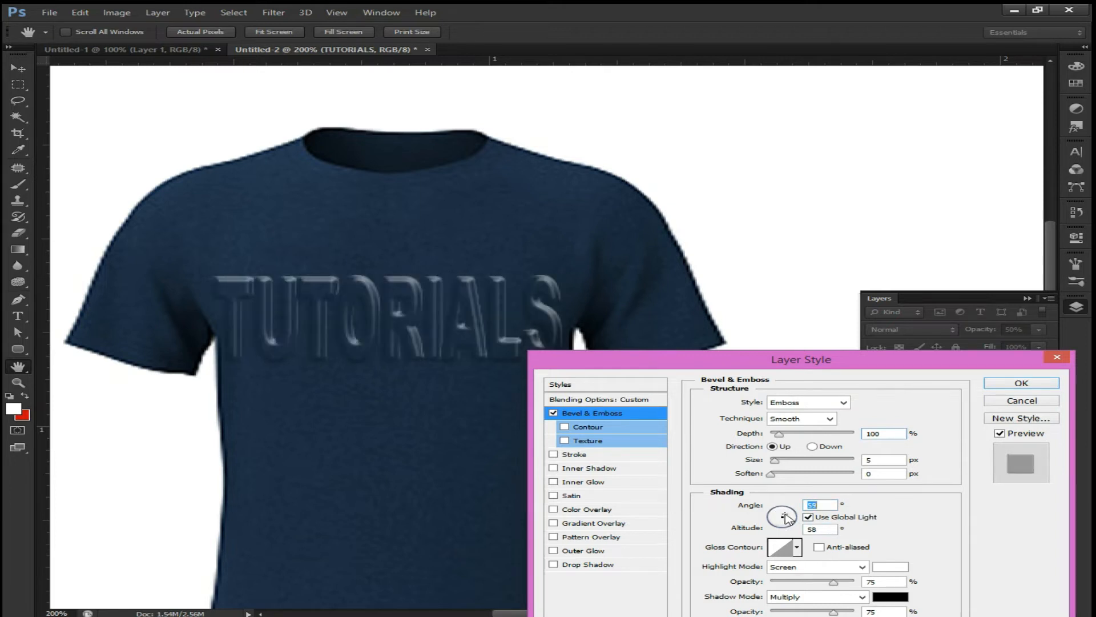
left_click(781, 517)
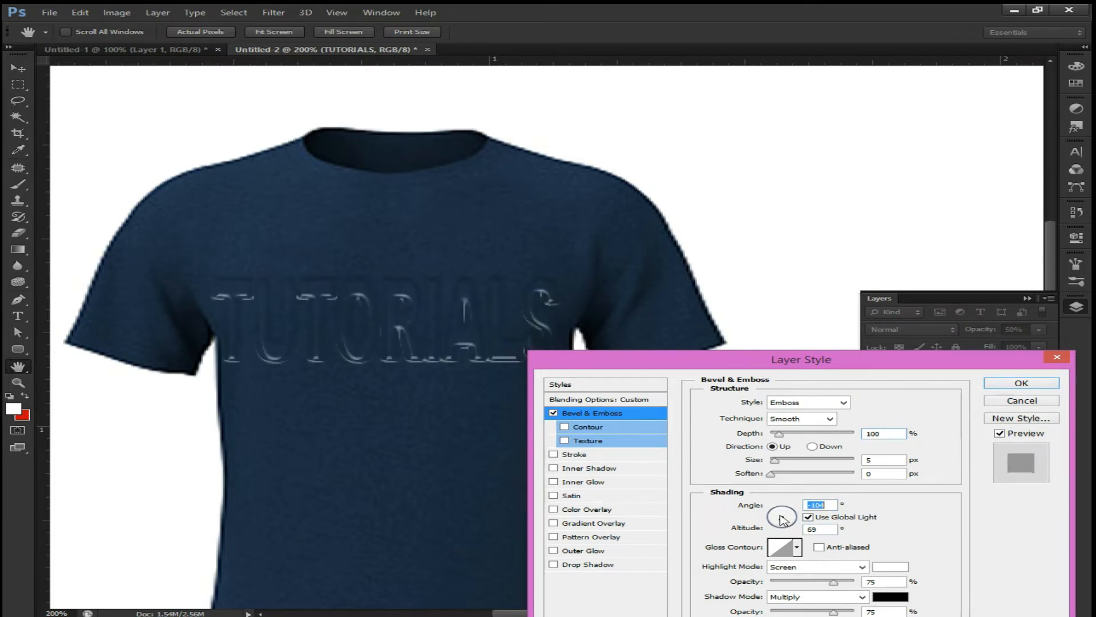
left_click_drag(872, 360, 939, 334)
left_click_drag(856, 429, 758, 443)
left_click_drag(841, 434, 843, 440)
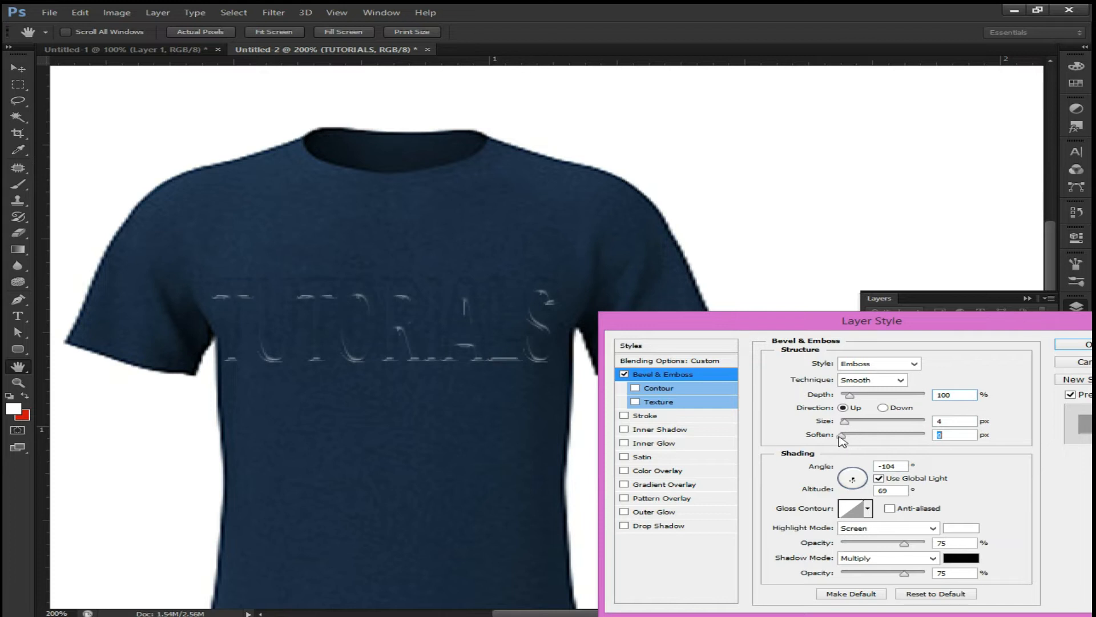
Change the emboss highlight colour to a very dark grey.
left_click_drag(901, 321, 919, 253)
left_click(978, 460)
left_click(232, 505)
left_click_drag(232, 505, 218, 550)
key("Return")
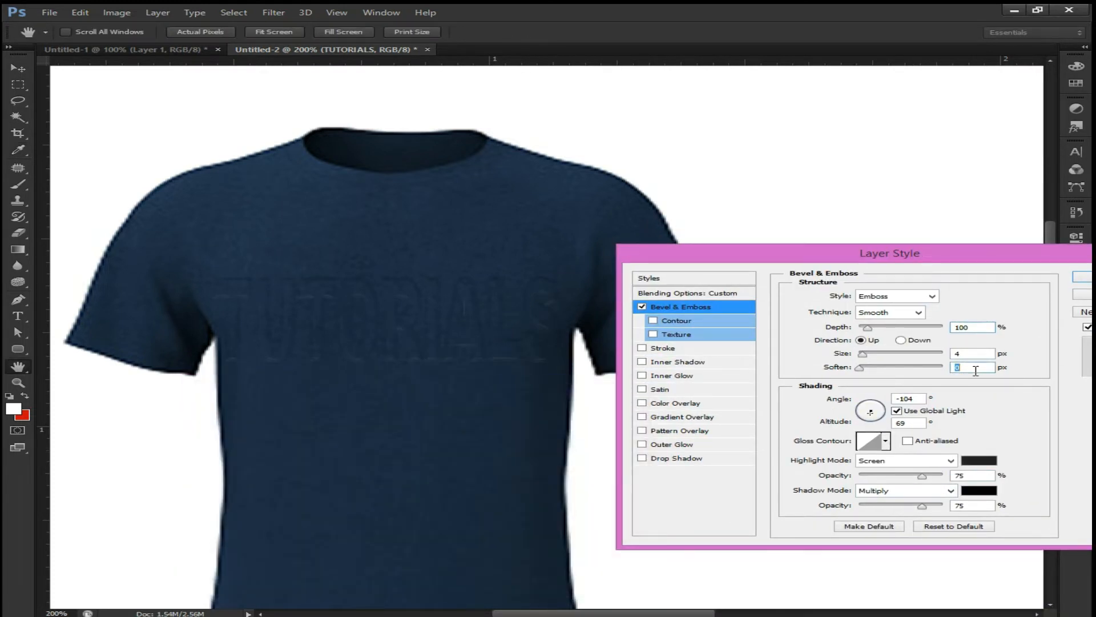
Set the emboss size to 10 px and depth to 215%, lower the highlight and shadow opacity, and apply the effect.
left_click(868, 353)
left_click(878, 328)
left_click(904, 477)
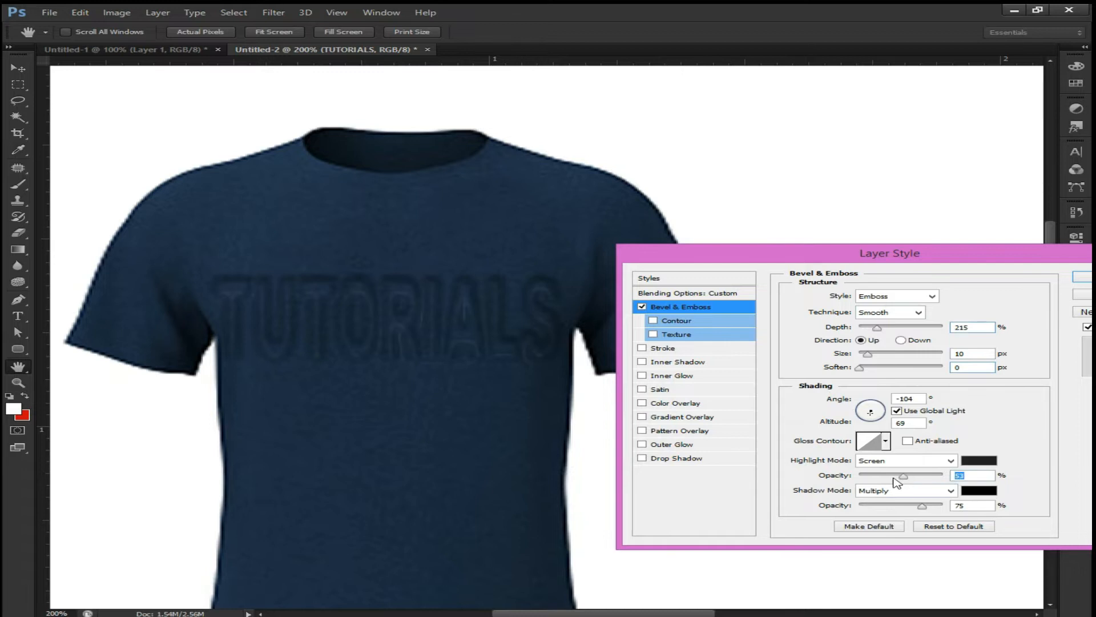
mouse_move(897, 505)
left_mouse_down()
mouse_move(875, 510)
mouse_move(907, 515)
left_mouse_up()
key("Return")
Move the embossed TUTORIALS text slightly lower on the shirt's chest.
left_click_drag(452, 340, 458, 342)
left_click(967, 379)
left_click_drag(311, 315, 304, 314)
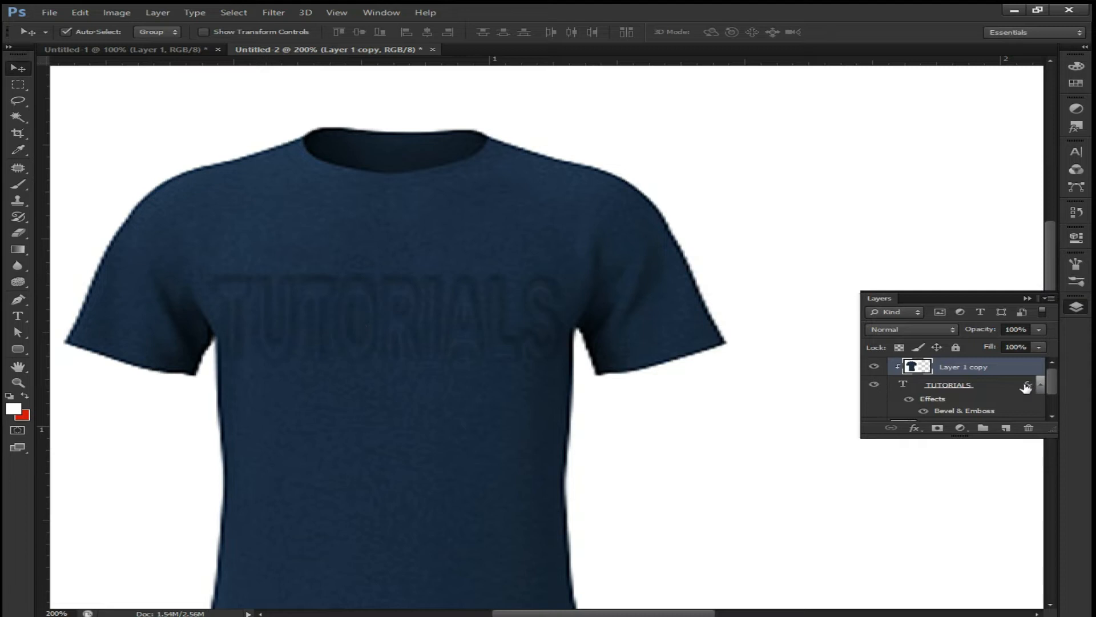
left_click(884, 384)
key("ctrl+t")
left_click_drag(481, 342, 478, 350)
key("Return")
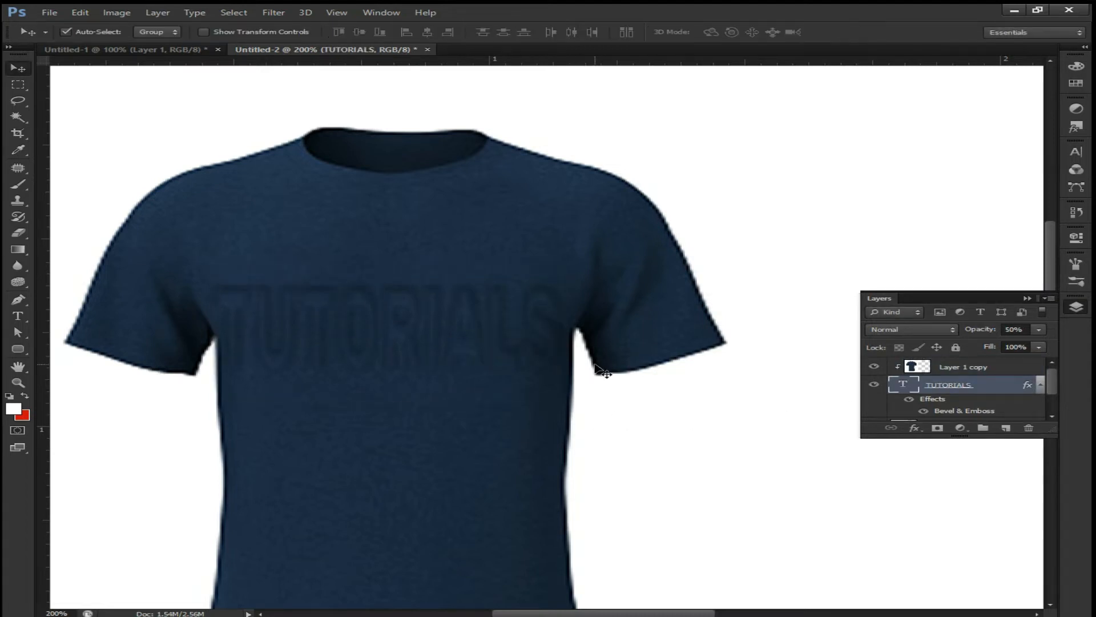
Add a new text layer reading "GD" above the TUTORIALS layer, starting below the chest lettering.
key("ctrl+minus")
key("ctrl+plus")
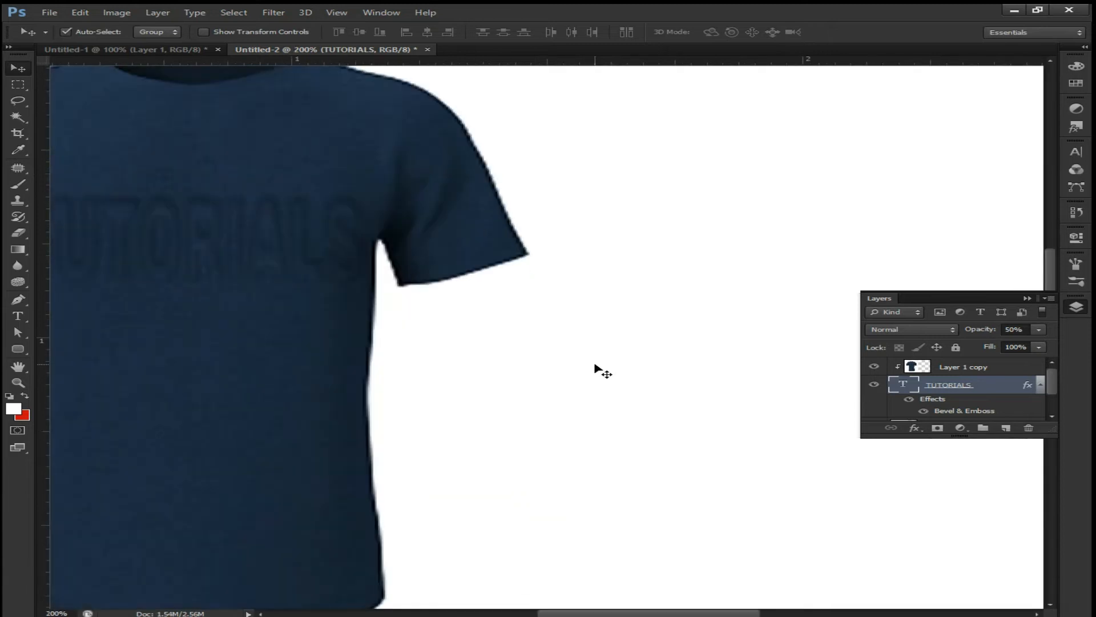
left_click_drag(347, 325, 577, 423)
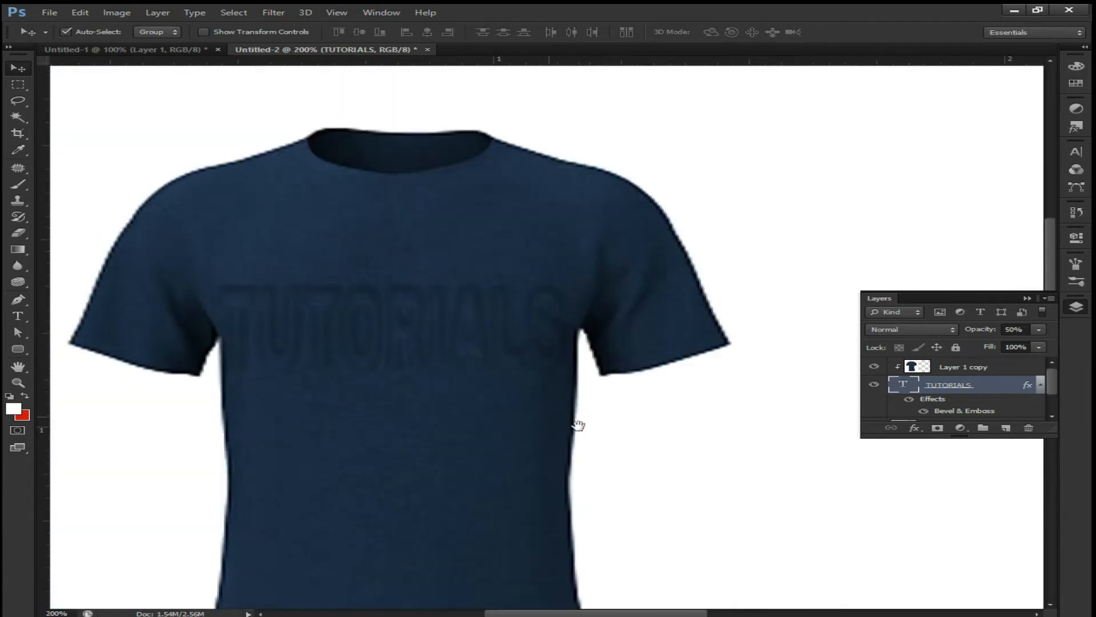
left_click(995, 428)
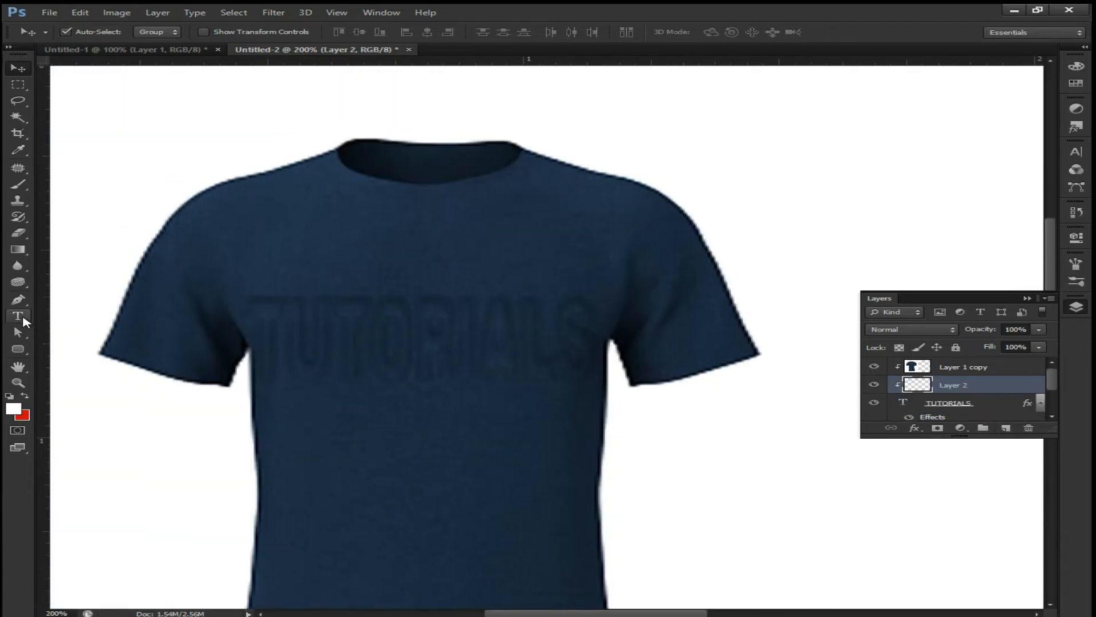
left_click(23, 318)
left_click(351, 440)
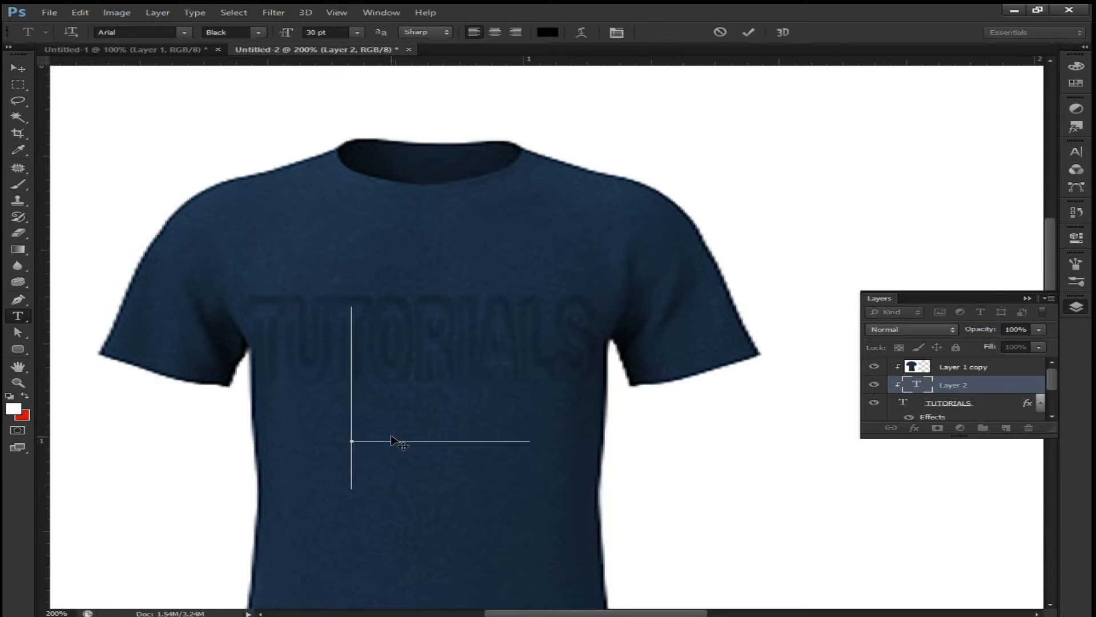
type("v")
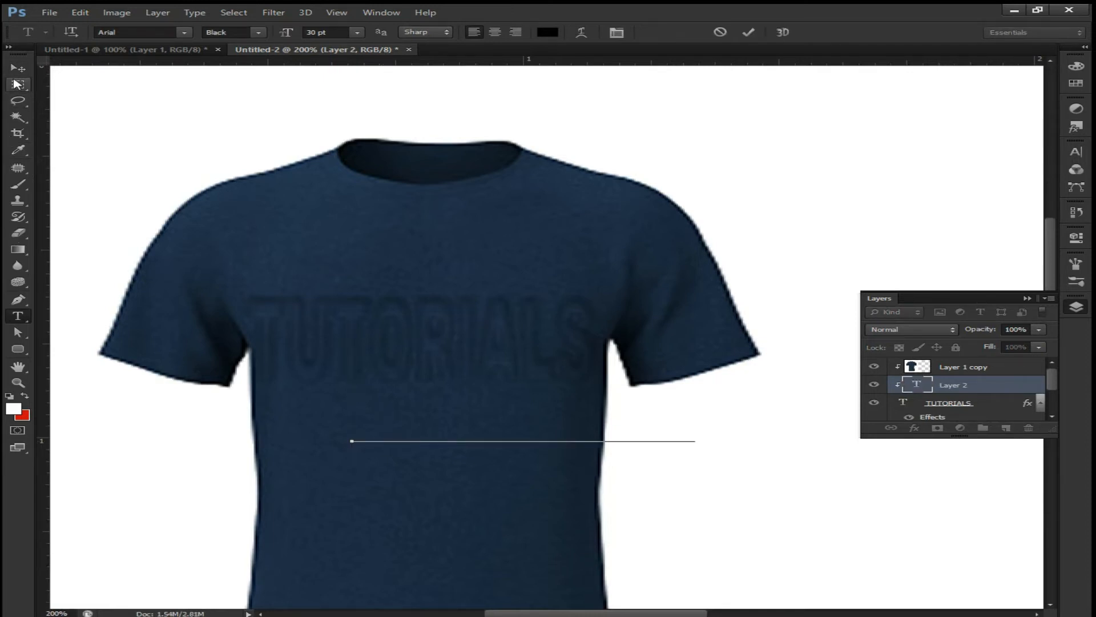
Free-transform the GD text to resize and reposition it on the shirt's chest.
left_click(18, 67)
key("ctrl+t")
left_click_drag(693, 487, 575, 290)
key("Return")
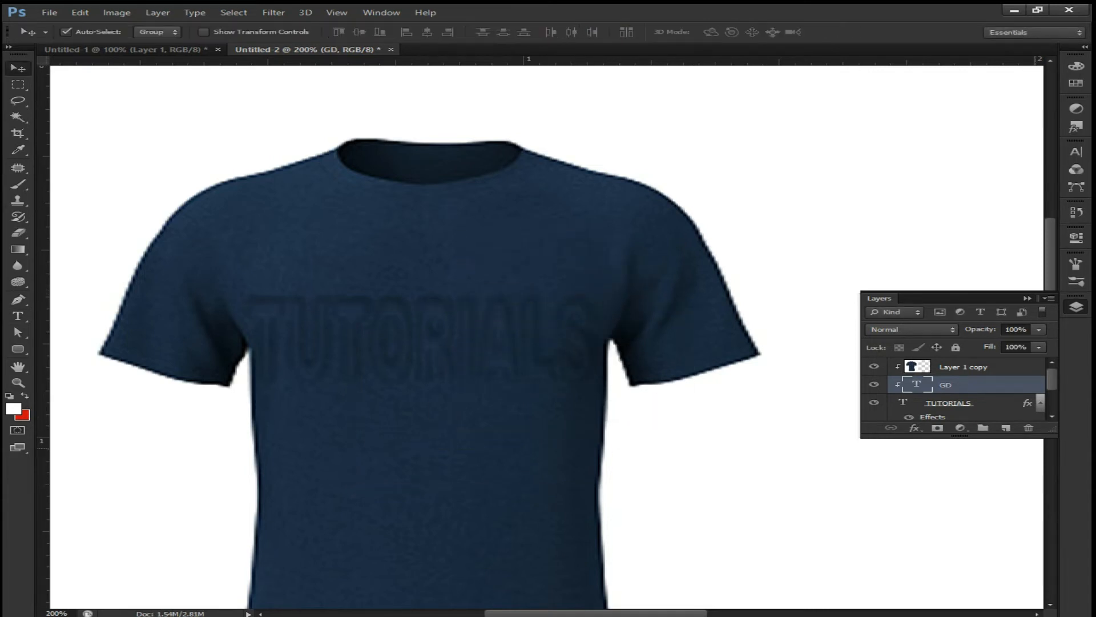
Try to add a Bevel & Emboss effect to the GD text layer.
left_click(914, 428)
left_click(943, 456)
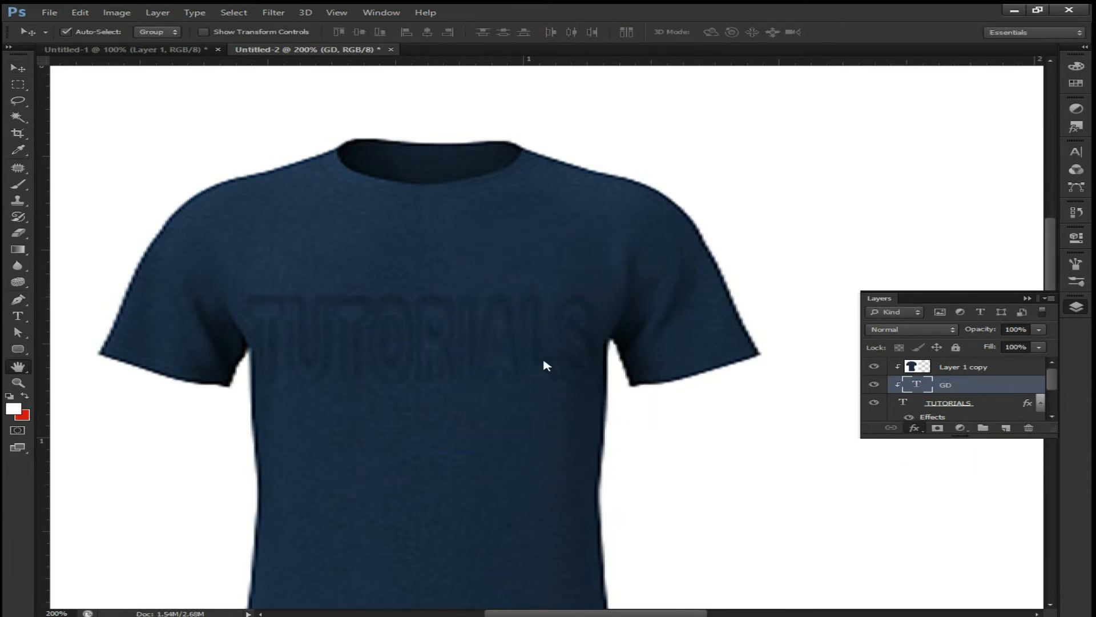
left_click_drag(703, 258, 365, 334)
left_click(763, 357)
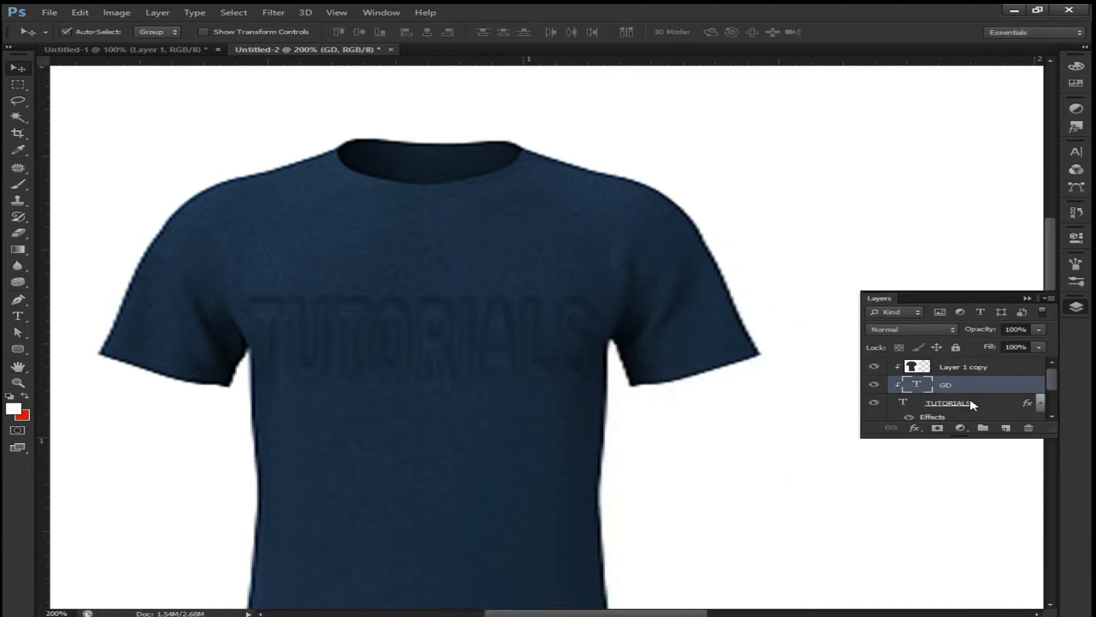
Release the GD layer's clipping, place it above Layer 1 copy, and clip Layer 1 copy back to the TUTORIALS layer.
left_click(934, 388, "alt")
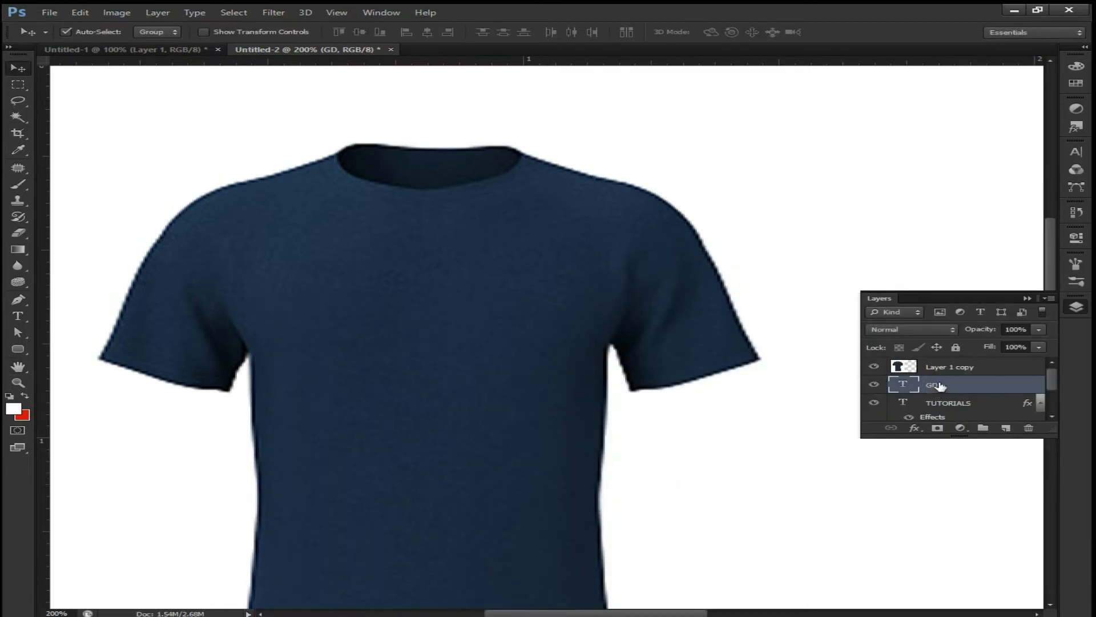
left_click_drag(918, 363, 928, 390)
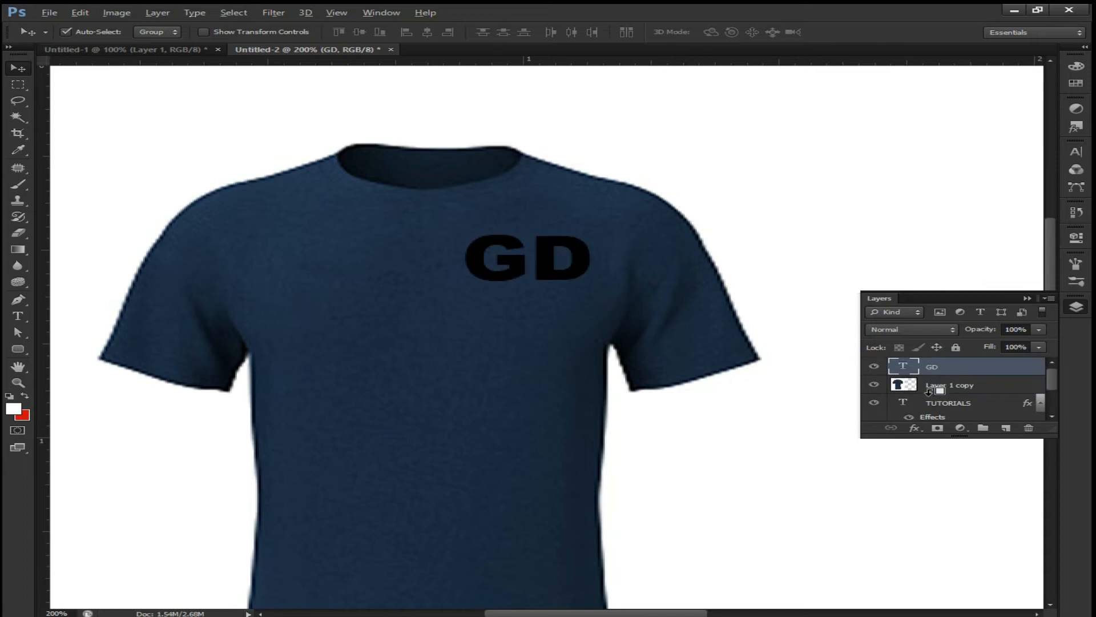
left_click(929, 390, "alt")
left_click_drag(575, 281, 578, 284)
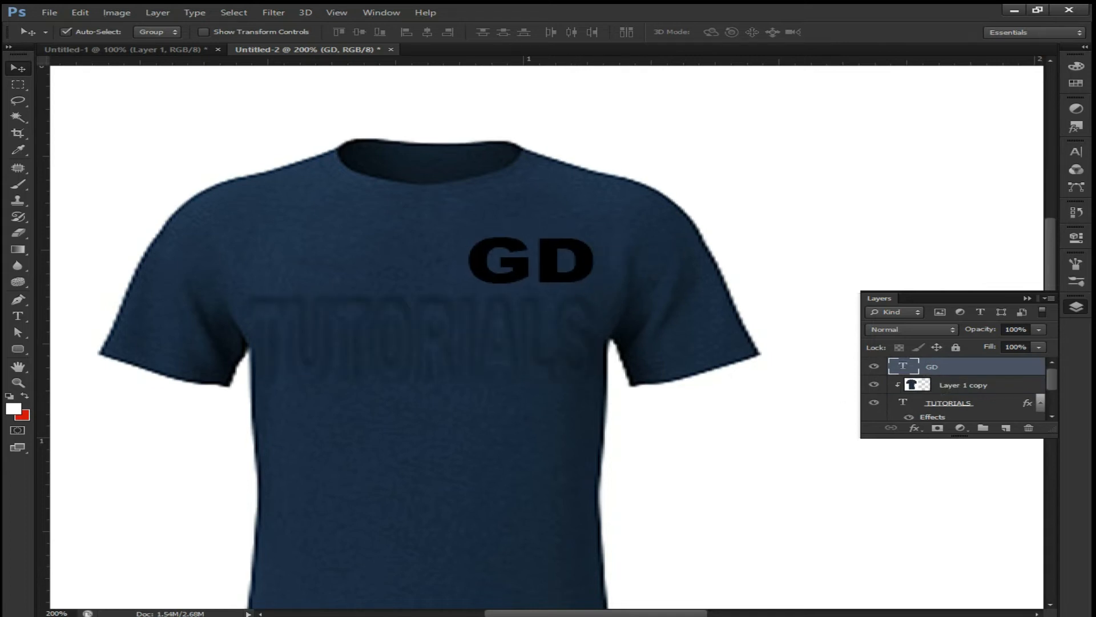
Duplicate Layer 1 copy, place the duplicate above the GD text layer, and clip it to the GD text.
left_click(977, 388)
key("ctrl+j")
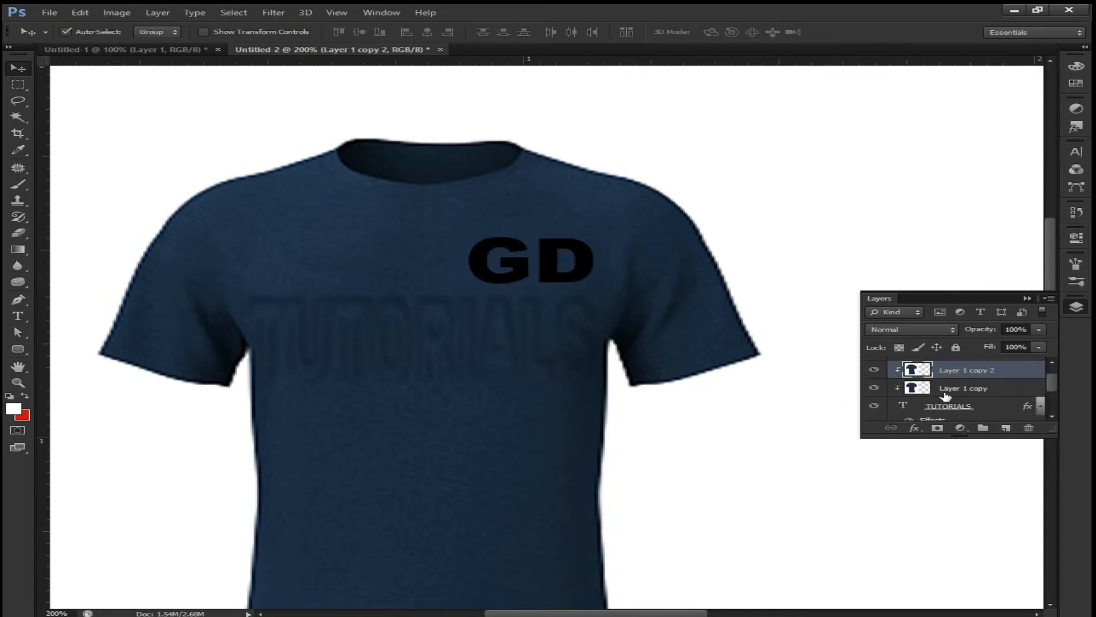
scroll(943, 380, "up", 1)
left_click_drag(945, 383, 953, 362)
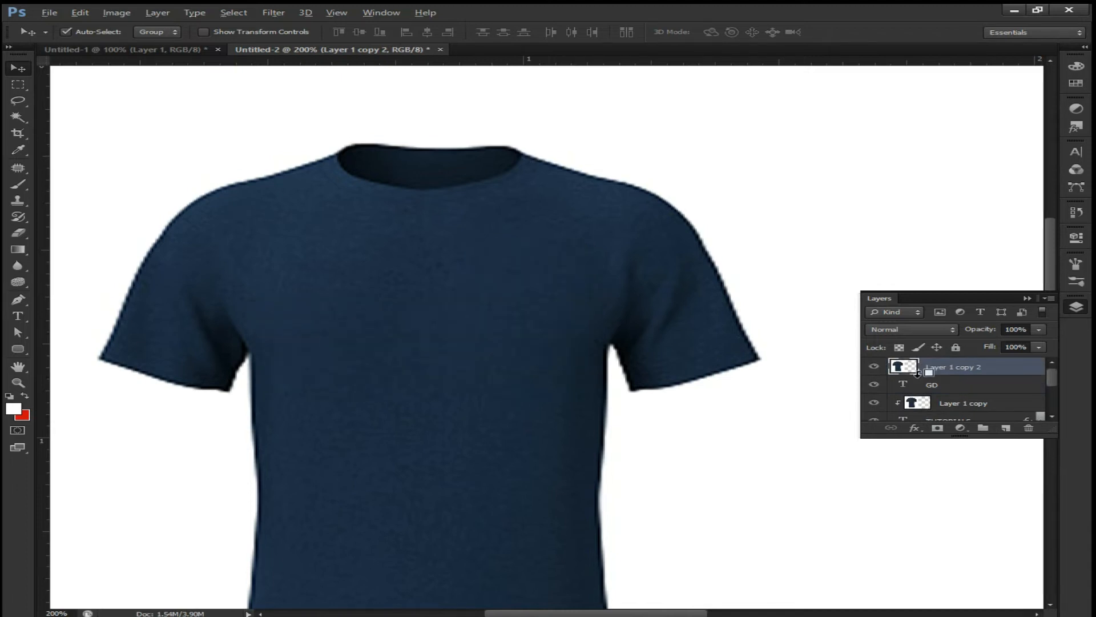
left_click(918, 375, "alt")
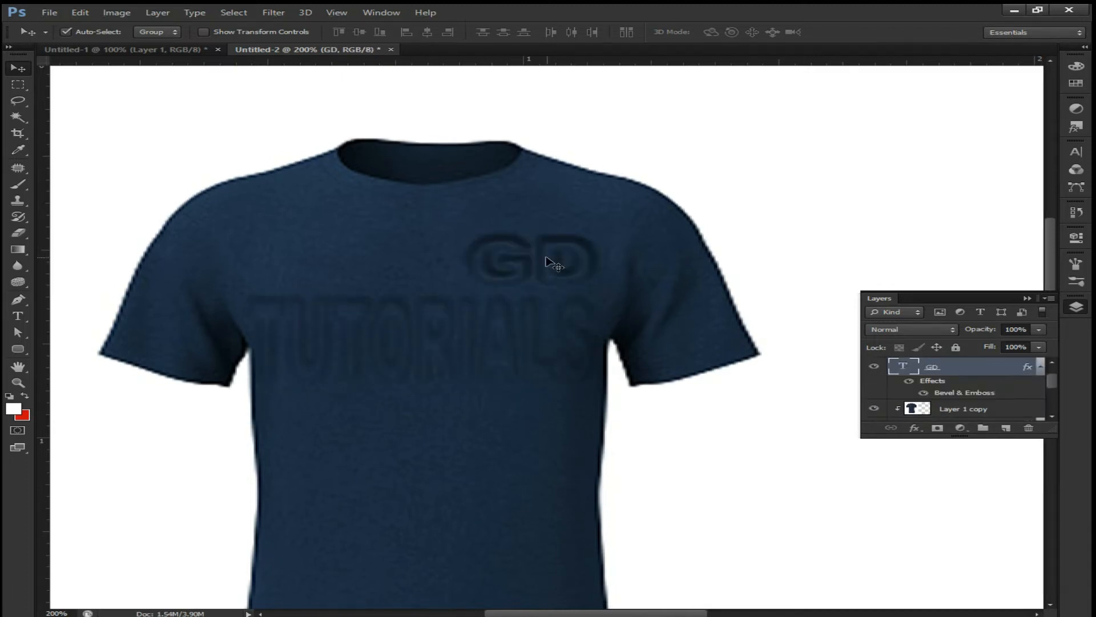
Free-transform the embossed GD text to make it slightly smaller on the shirt's chest.
key("ctrl+t")
left_click_drag(597, 298, 591, 297)
key("Return")
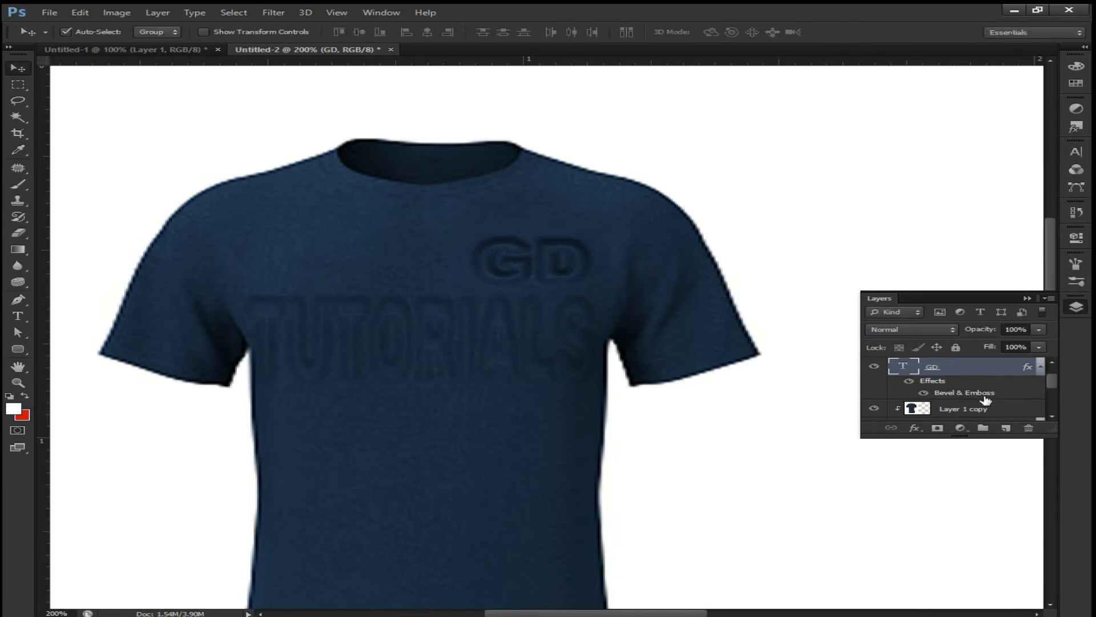
Set the TUTORIALS text layer's opacity to 86%.
scroll(970, 400, "down", 1)
left_click(970, 413)
left_click(1039, 329)
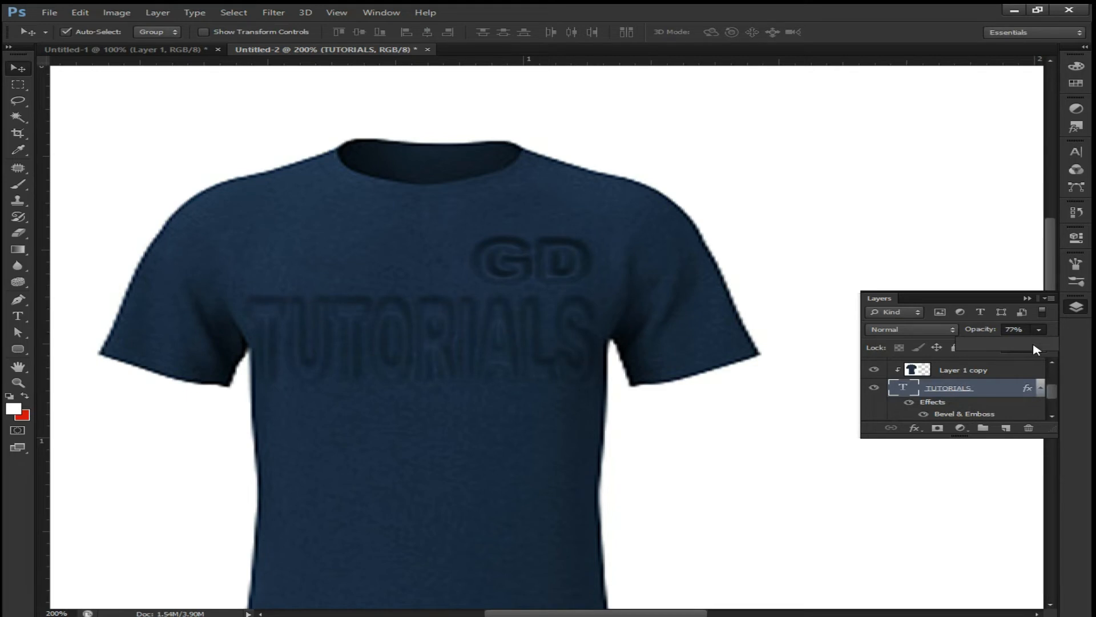
key("ctrl+minus")
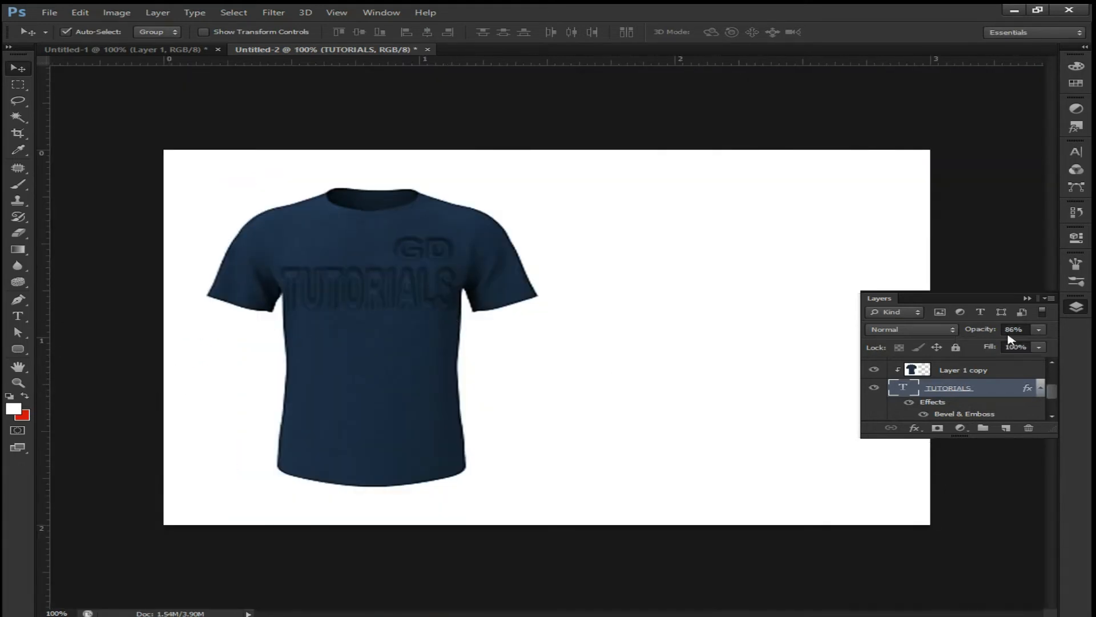
Narrow the GD text slightly from its left edge with Free Transform.
scroll(1000, 406, "up", 1)
left_click(990, 396)
key("ctrl+t")
left_click_drag(396, 252, 402, 252)
key("Return")
Try the a Attack Graffiti font on the GD text, and set its font to a Another Tag.
key("t")
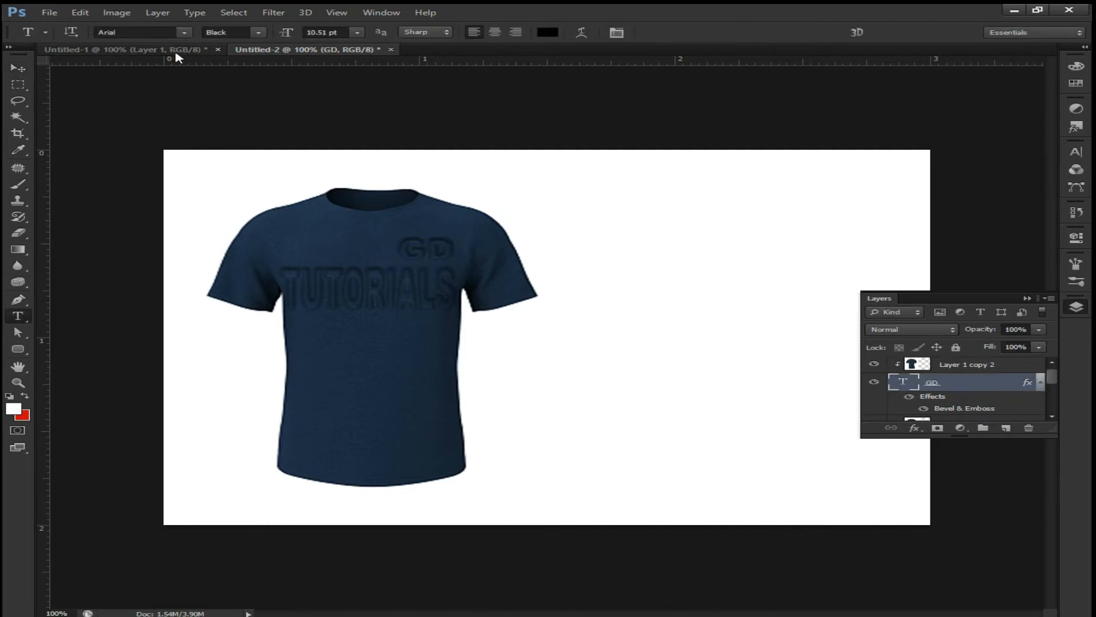
left_click(184, 33)
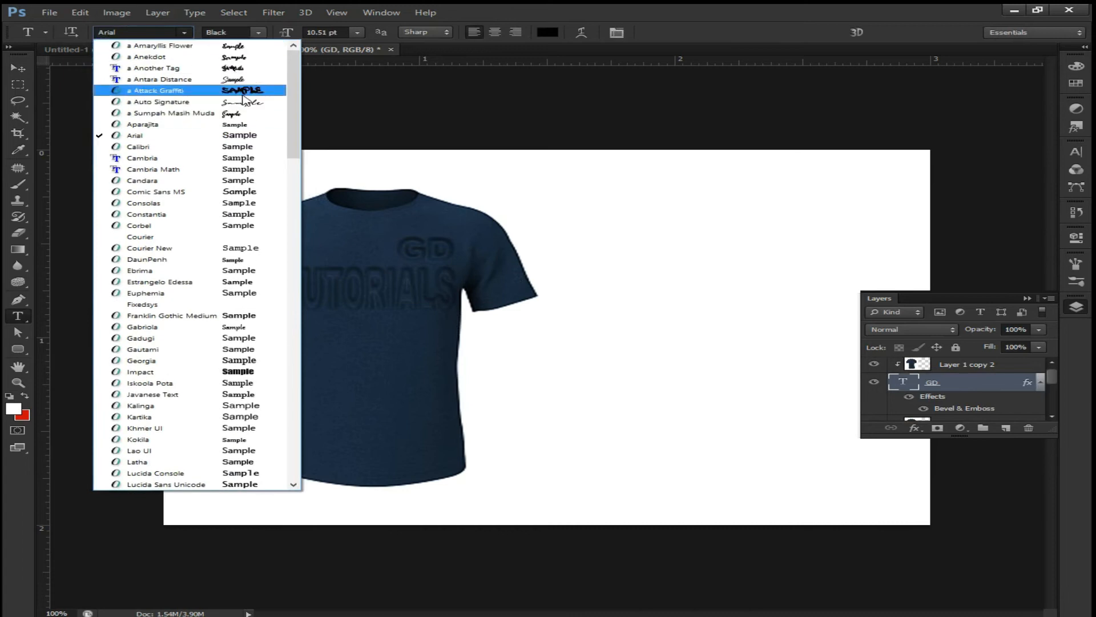
left_click(160, 90)
left_click(184, 32)
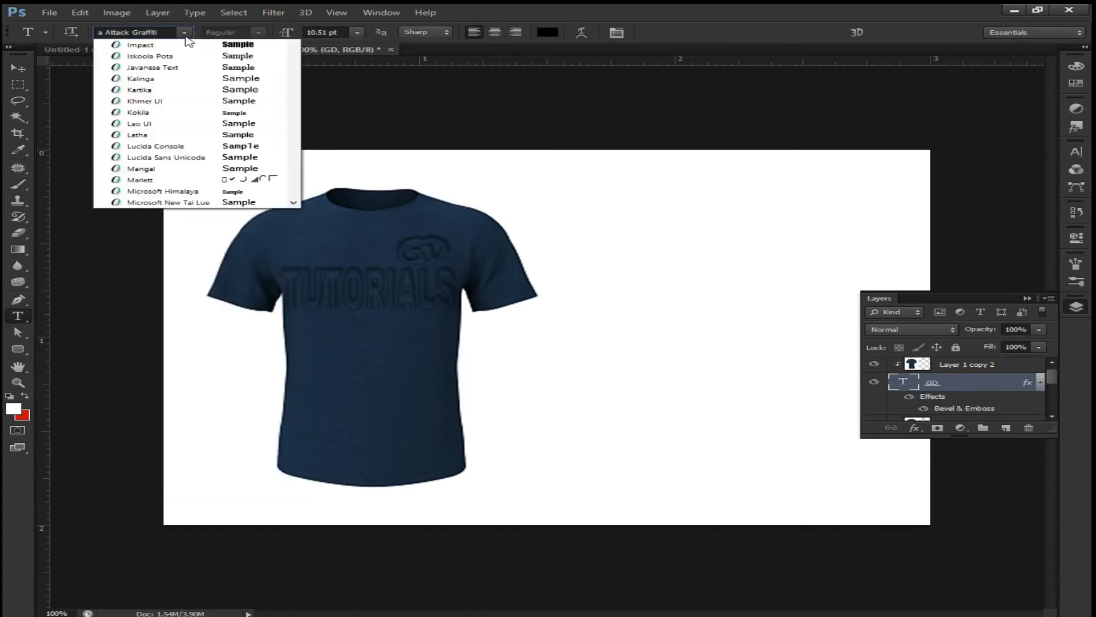
scroll(214, 74, "up", 1)
left_click(211, 70)
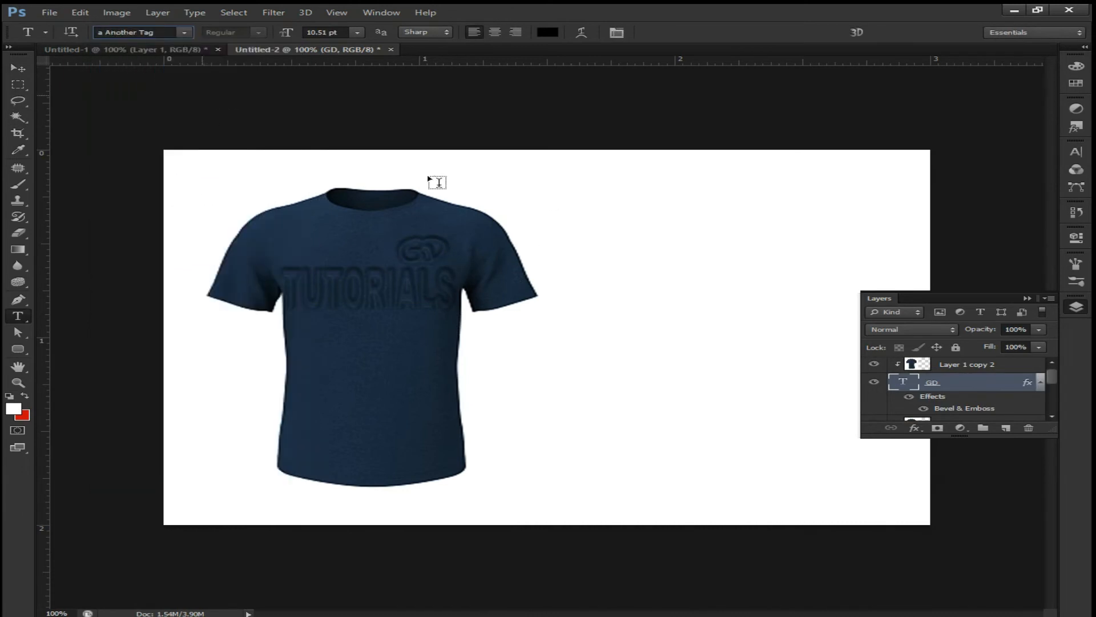
Free-transform the restyled GD text to fit it above the end of the TUTORIALS lettering.
left_click(19, 67)
key("ctrl+t")
left_click_drag(434, 273, 435, 257)
key("Return")
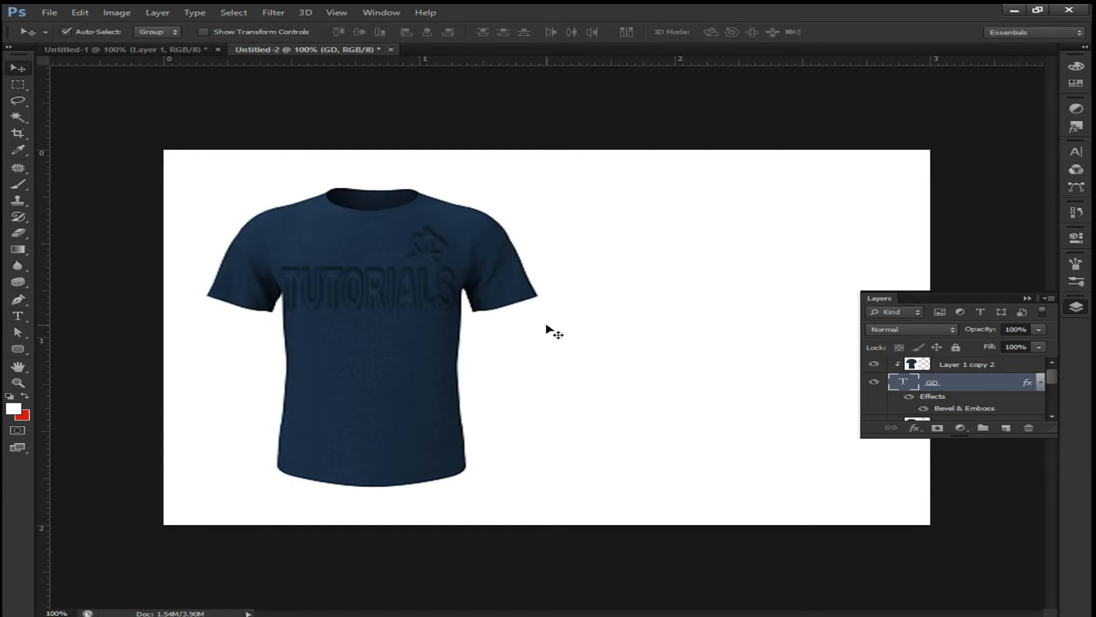
Move the GD text slightly lower so it sits closer to the TUTORIALS lettering.
key("ctrl+plus")
left_click(17, 364)
left_click_drag(179, 286, 407, 305)
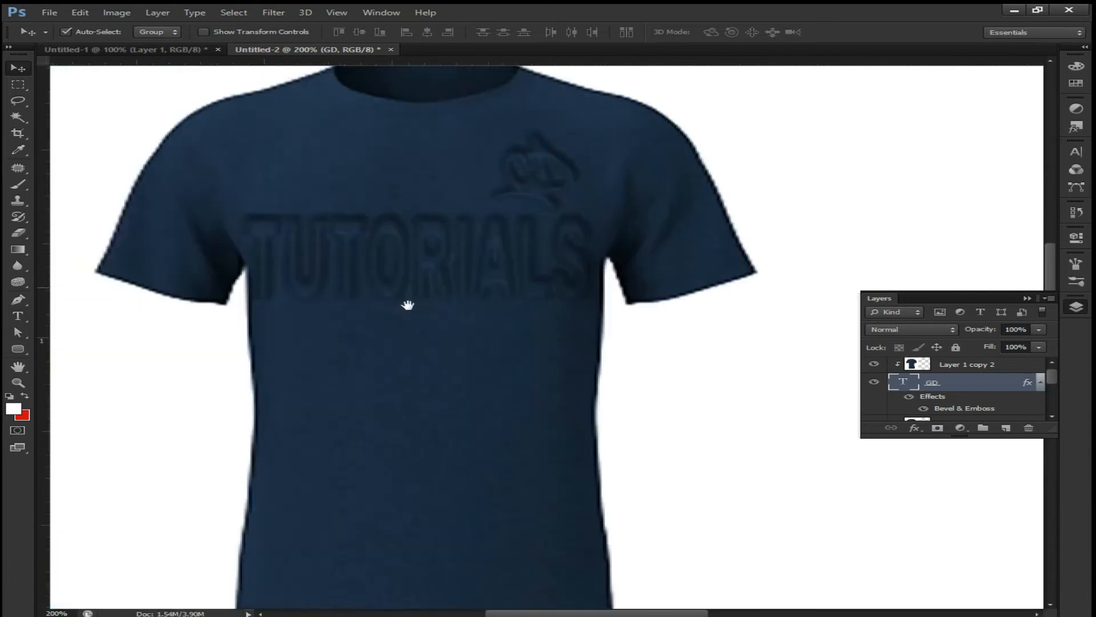
left_click_drag(526, 191, 542, 208)
left_click(963, 390)
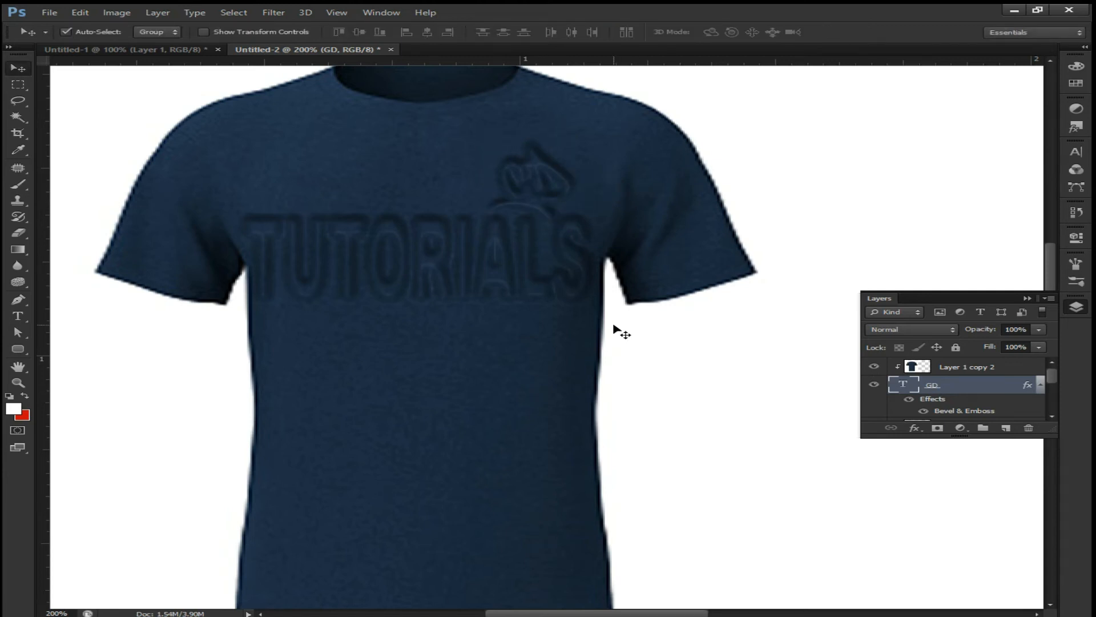
key("ctrl+minus")
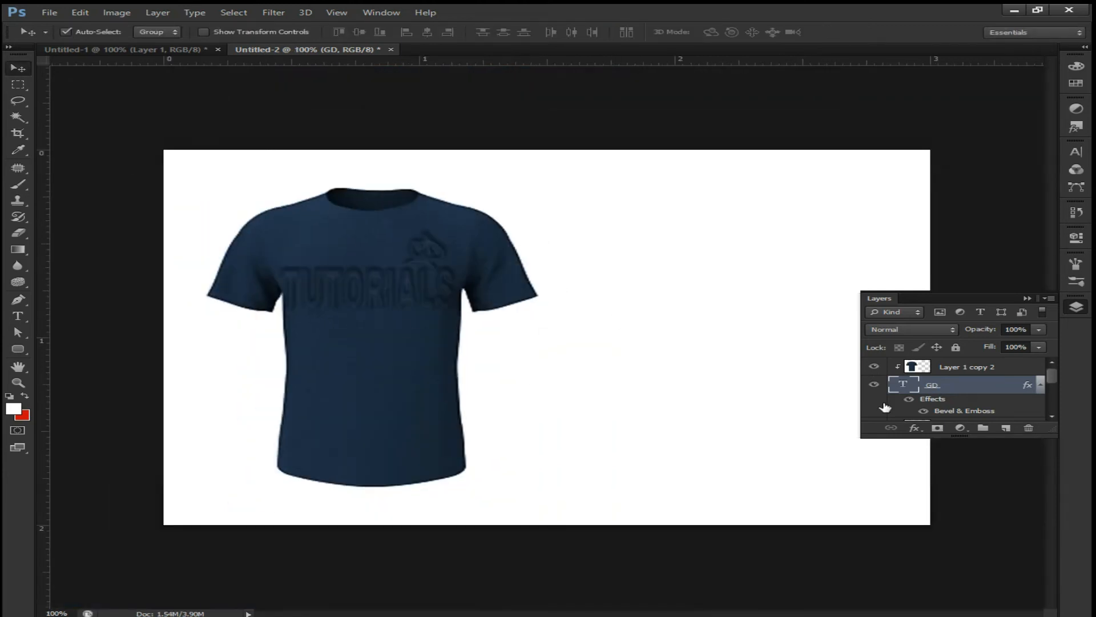
In the Untitled-1 document, delete the front-view shirt and move the back-view shirt into its place.
left_click_drag(164, 149, 561, 540)
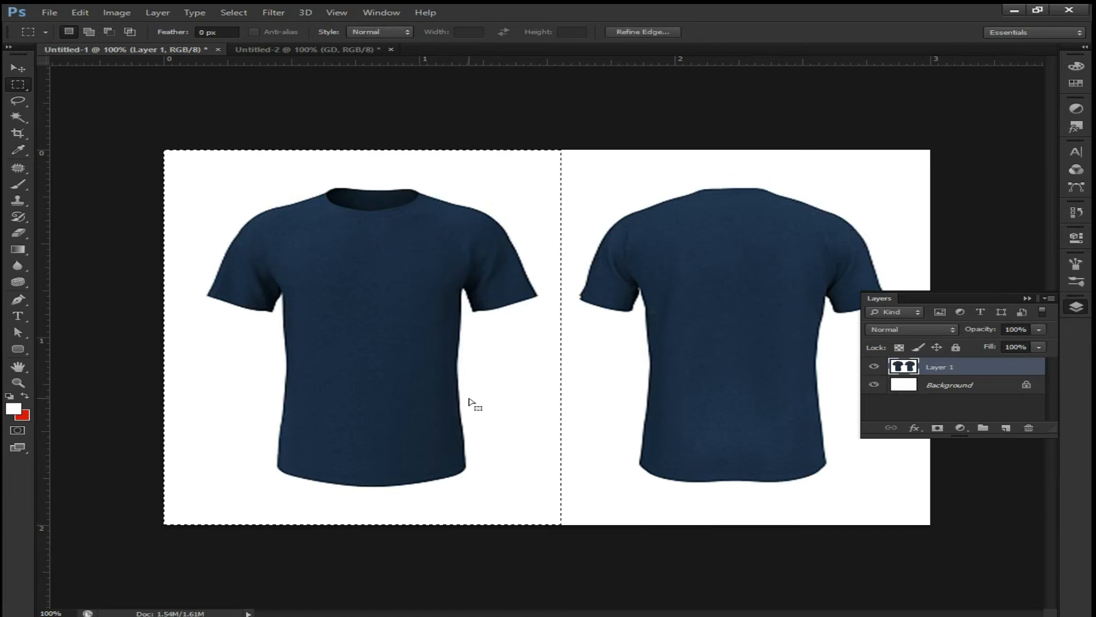
key("Delete")
key("ctrl+d")
left_click(18, 67)
left_click_drag(731, 299, 362, 298)
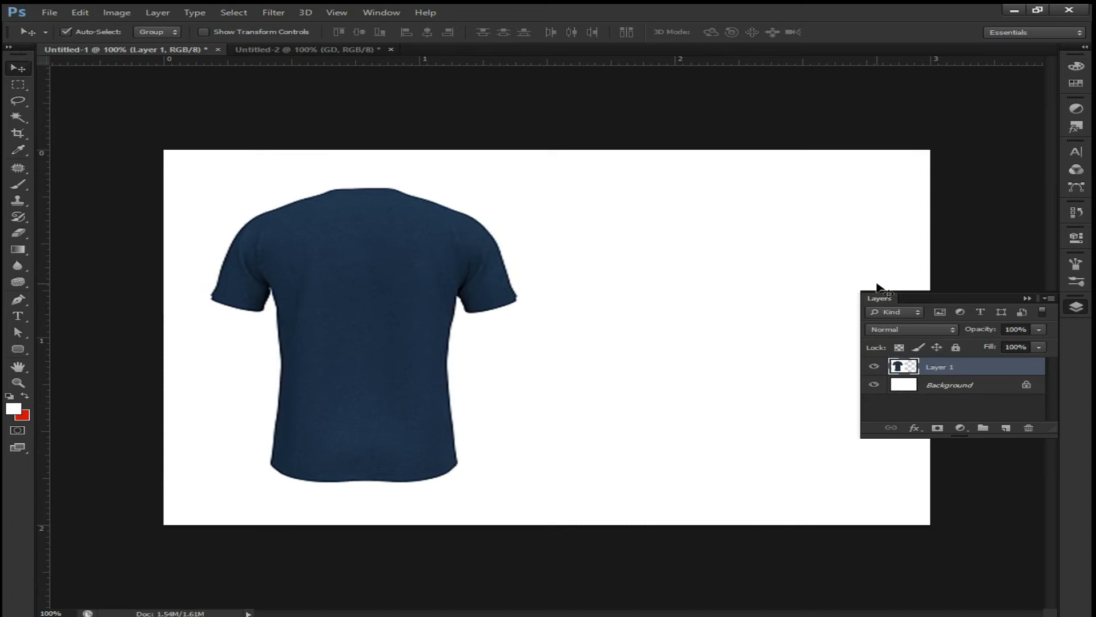
Duplicate the back-view shirt's Layer 1 and make the original Layer 1 active.
double_click(997, 369)
left_click(940, 364)
left_click_drag(1004, 368, 1005, 427)
left_click(971, 386)
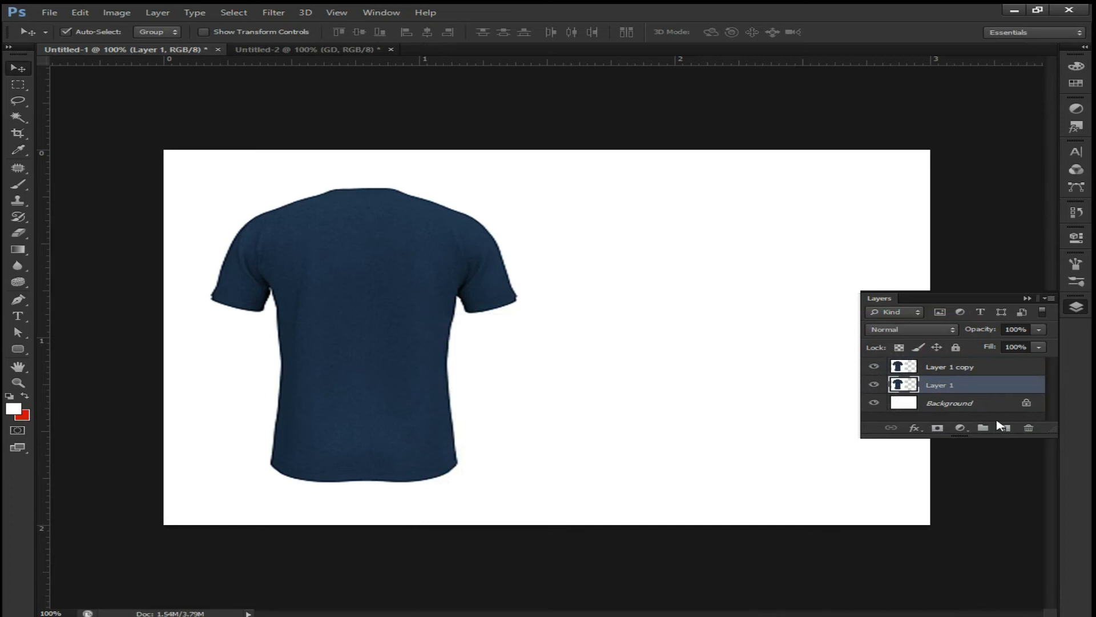
Add a text layer reading "GD" in the a Another Tag font at 30 pt between the two shirt layers.
left_click(18, 316)
left_click(273, 380)
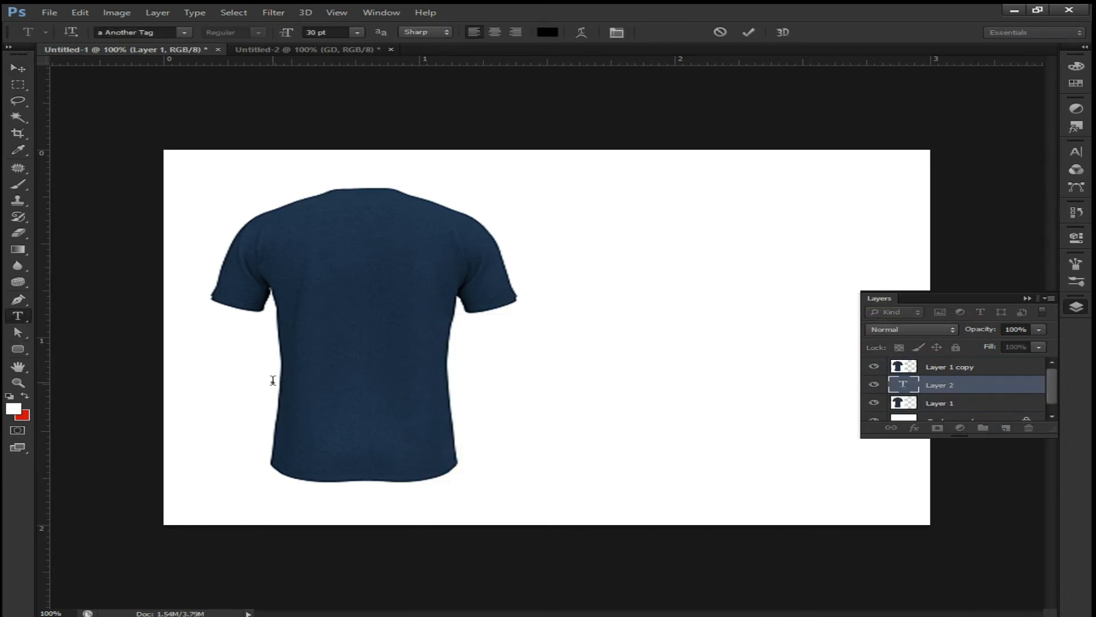
type("GD")
Enlarge the GD text to about 222% and position it on the shirt's back with Free Transform.
left_click(17, 68)
key("ctrl+t")
left_click_drag(350, 409, 399, 374)
key("Return")
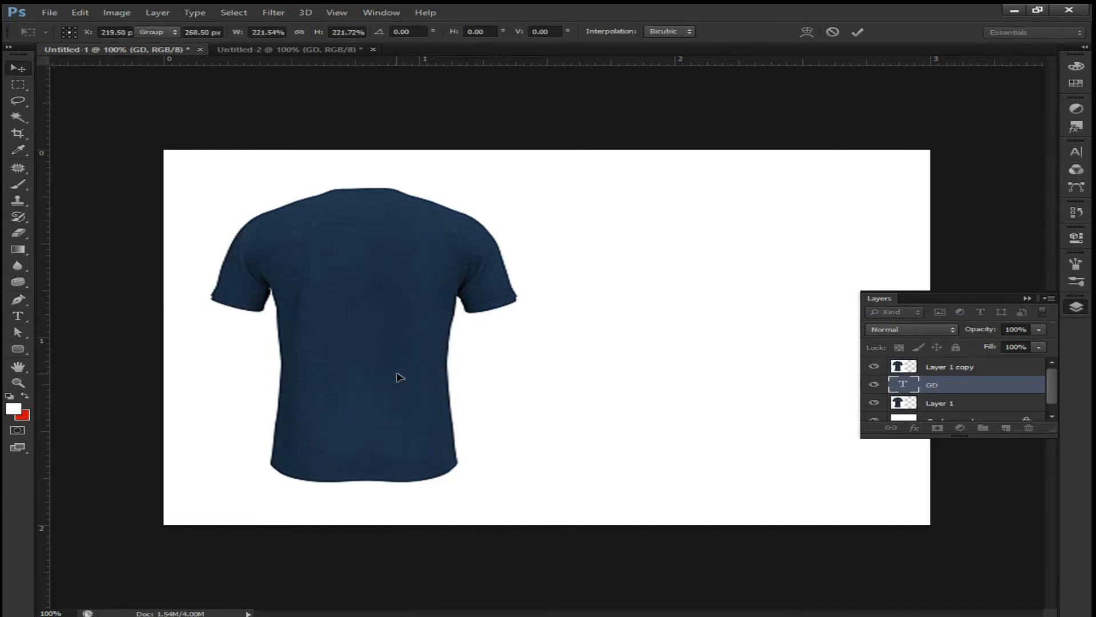
Apply a Bevel & Emboss effect with the Emboss style to the GD text layer.
left_click(916, 428)
left_click(965, 457)
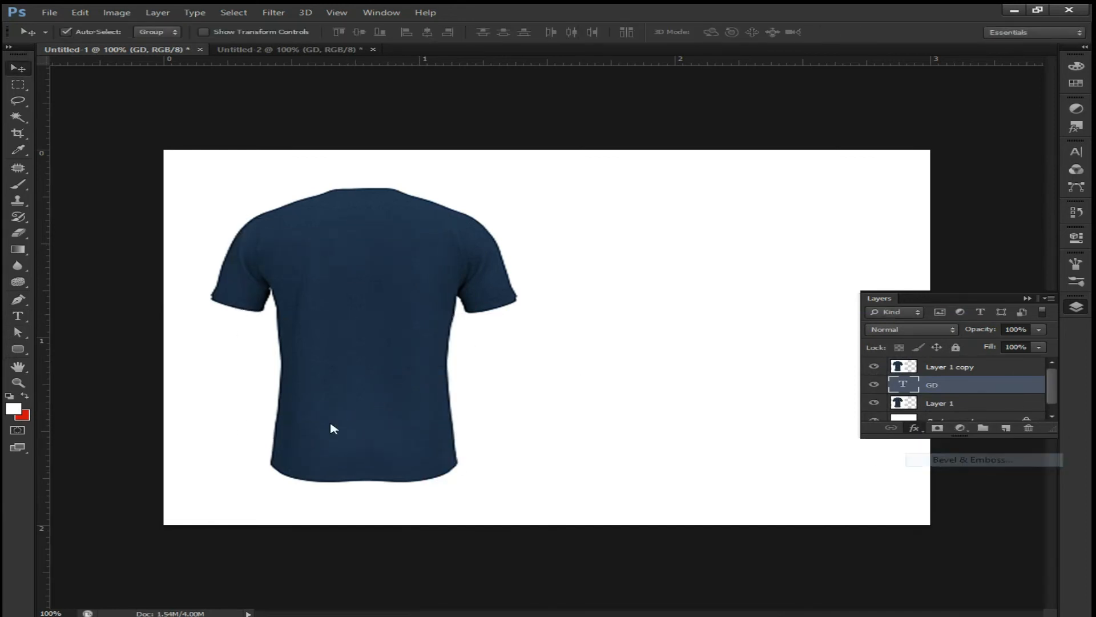
left_click_drag(659, 332, 699, 299)
left_click(742, 329)
left_click(736, 361)
left_click(957, 310)
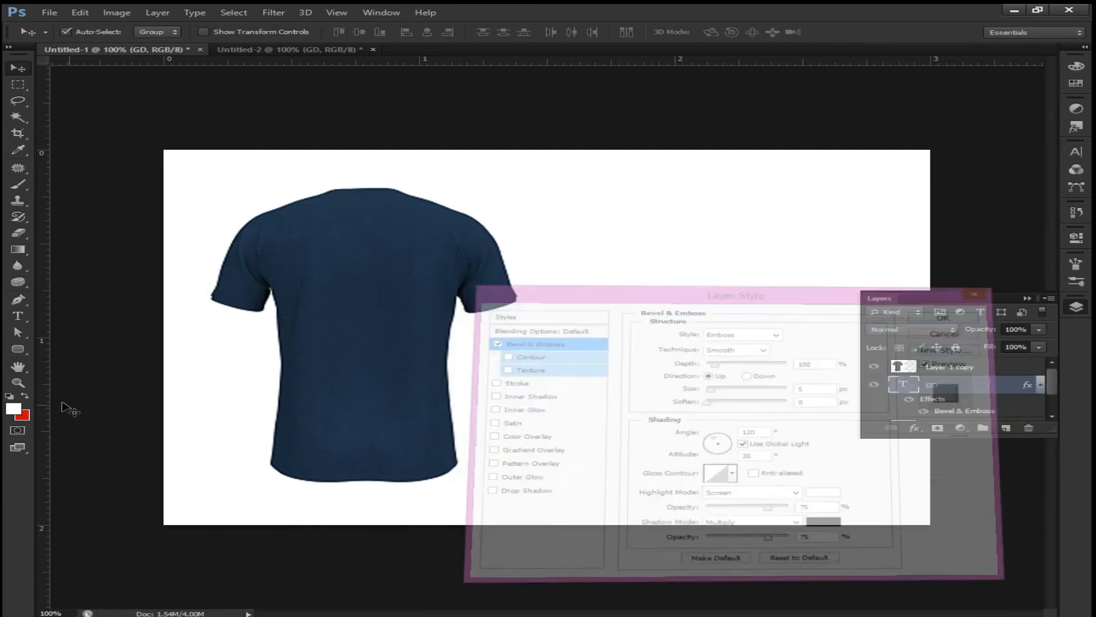
left_click(1041, 386)
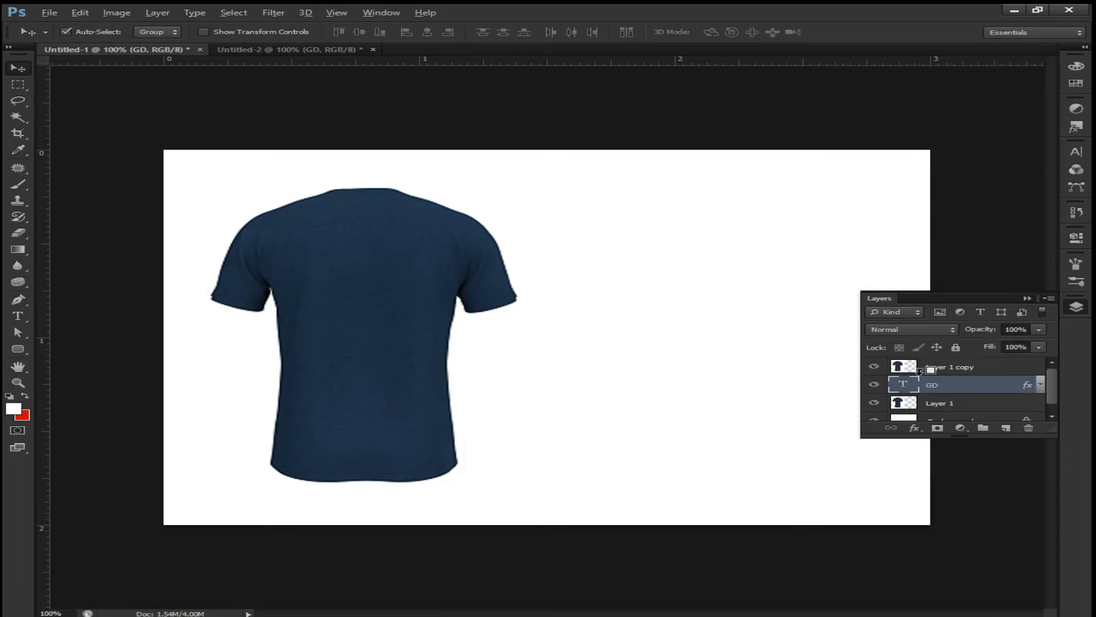
Clip Layer 1 copy to the GD text, then scale the text to about 77% and centre it on the upper back.
left_click(920, 371, "alt")
key("ctrl+t")
left_click_drag(377, 399, 405, 381)
left_click_drag(478, 400, 404, 337)
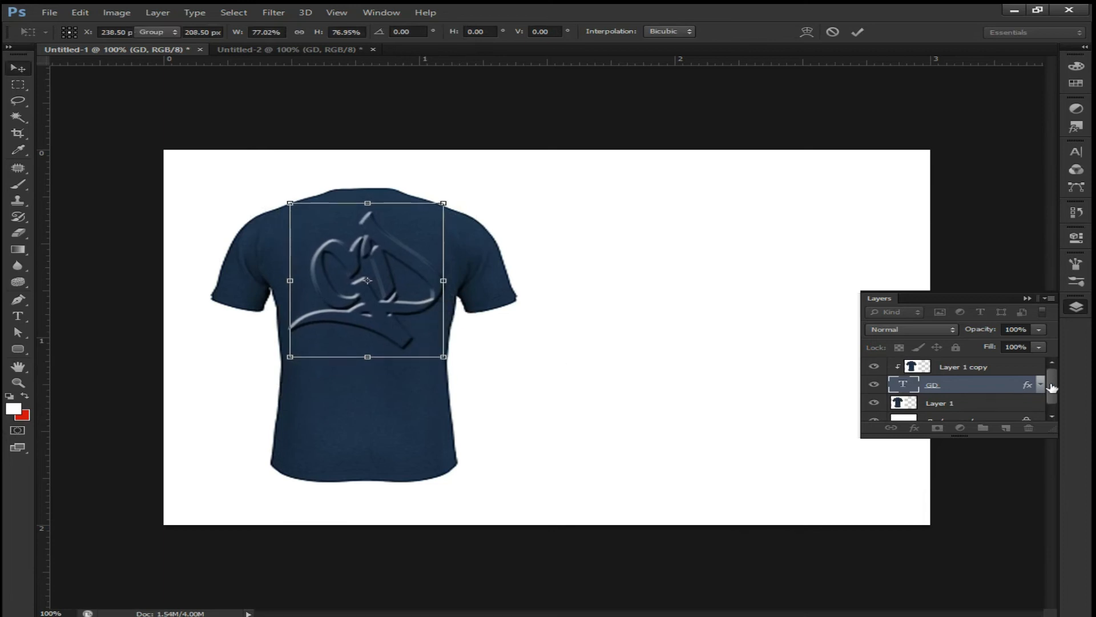
key("Return")
Set the GD text's Bevel & Emboss to size 5 px, soften 4 px, angle -63° and altitude 69°.
double_click(1029, 384)
left_click_drag(745, 292, 805, 247)
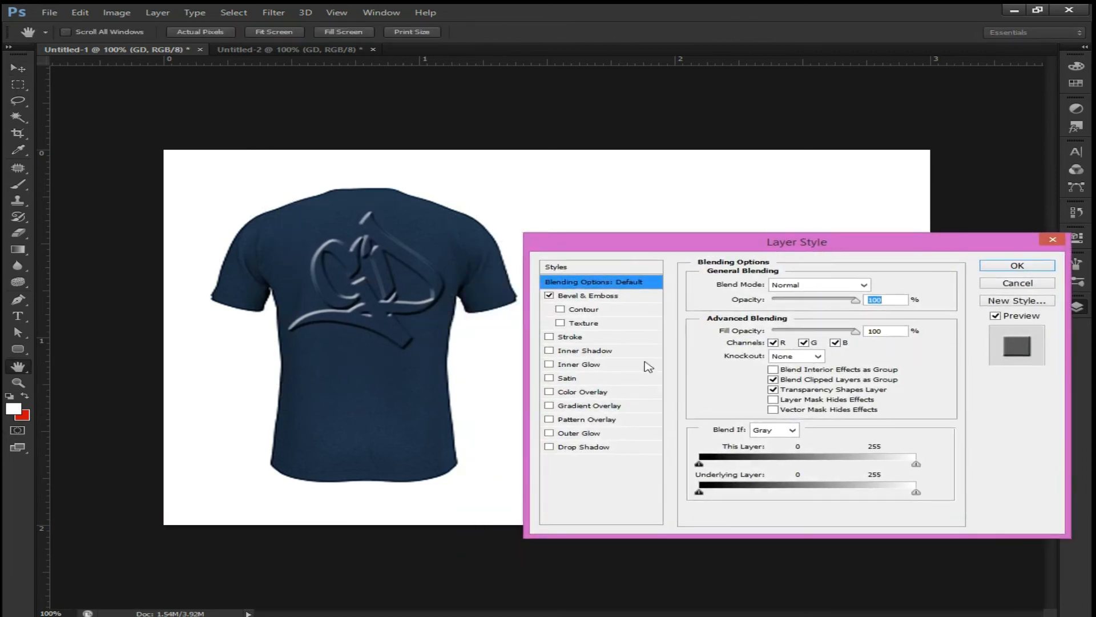
left_click(598, 299)
left_click_drag(771, 341, 770, 358)
mouse_move(782, 402)
left_mouse_down()
mouse_move(771, 412)
mouse_move(789, 403)
mouse_move(780, 402)
left_mouse_up()
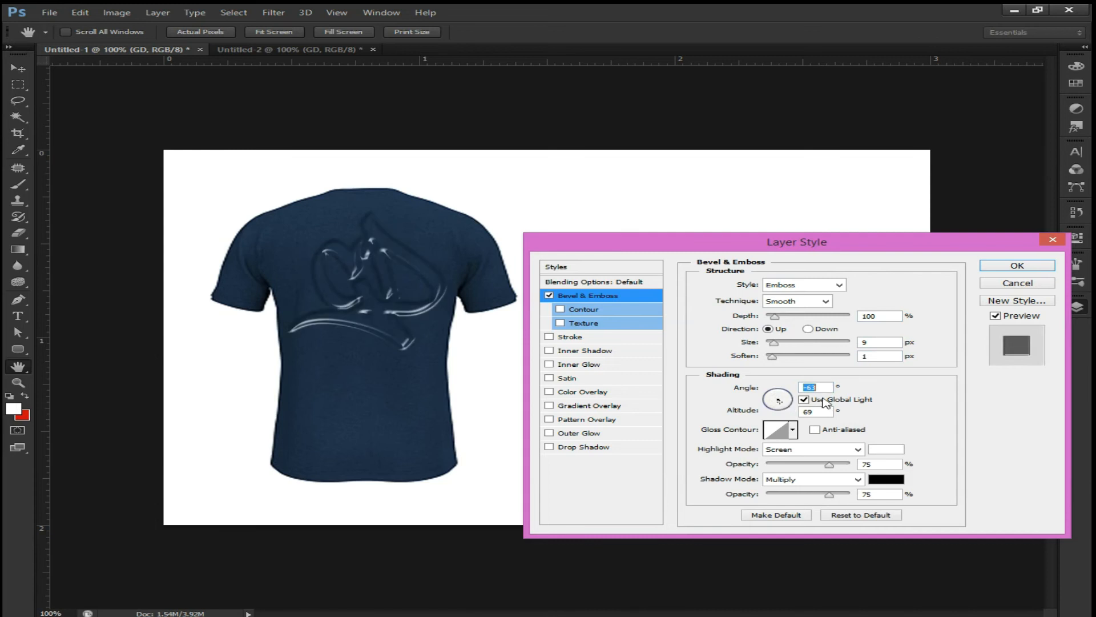
left_click_drag(775, 342, 794, 363)
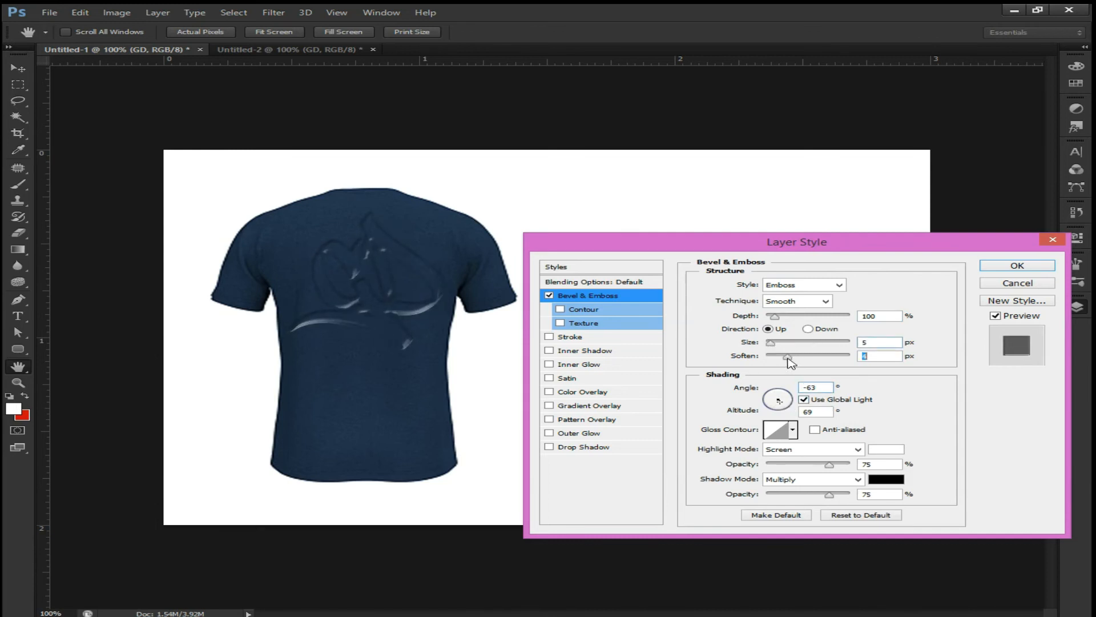
Set the bevel highlight to the dark colour #1f1919 in Normal mode at 100% opacity.
left_click(885, 450)
mouse_move(205, 518)
left_mouse_down()
mouse_move(244, 522)
mouse_move(242, 551)
left_mouse_up()
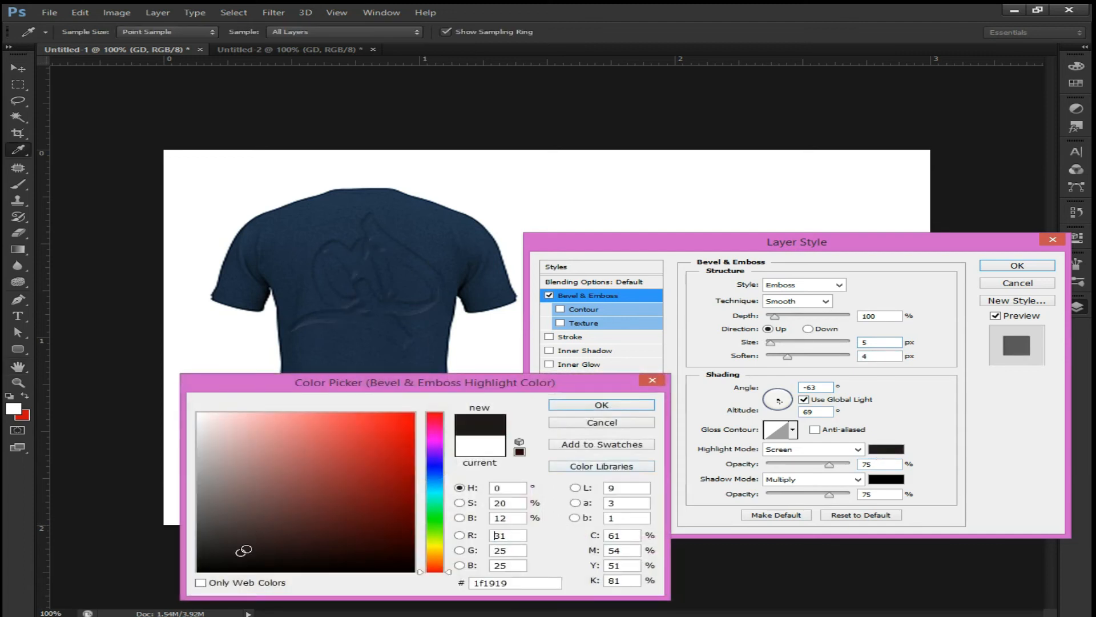
key("Return")
left_click(857, 450)
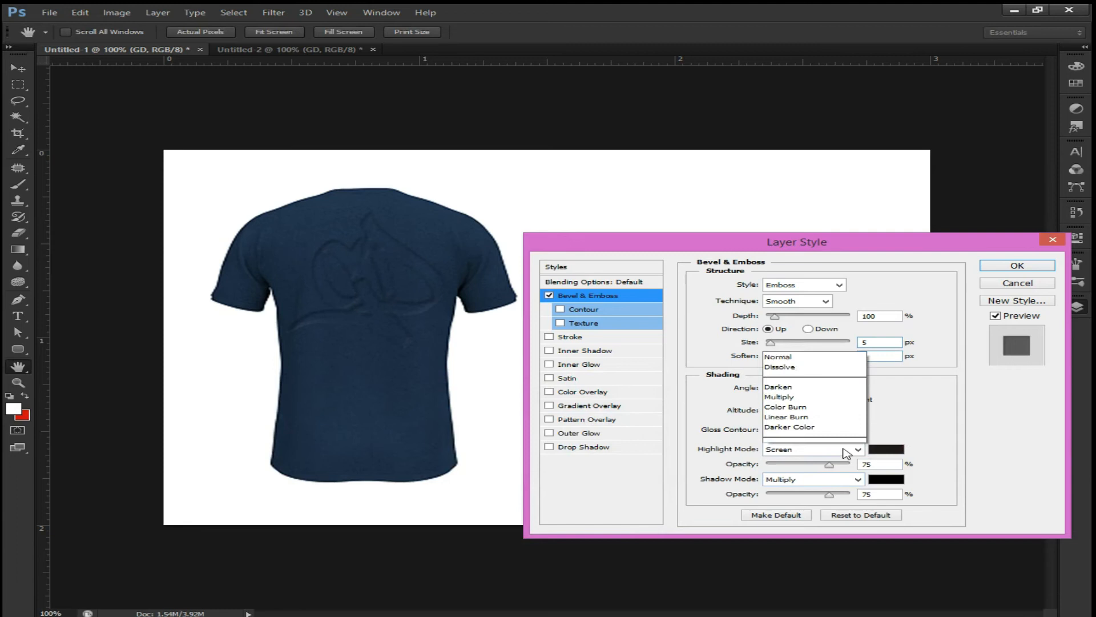
left_click(788, 121)
left_click_drag(829, 463, 855, 469)
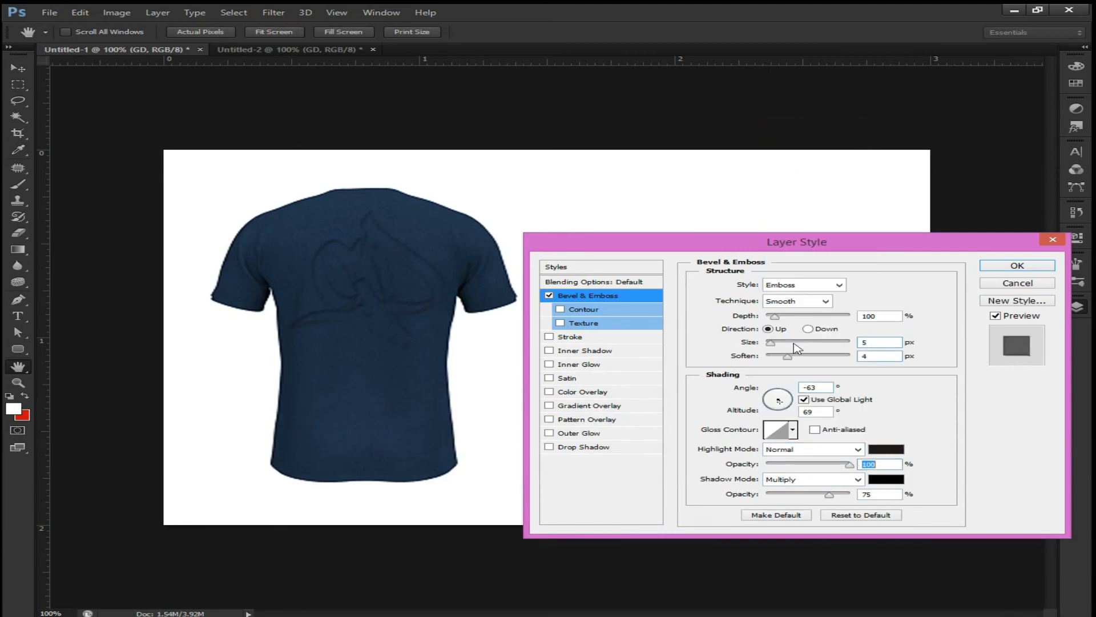
Set the bevel's size and soften to 7 px each, increase its depth, and apply the layer style.
left_click_drag(791, 360, 772, 350)
left_click_drag(785, 314, 799, 317)
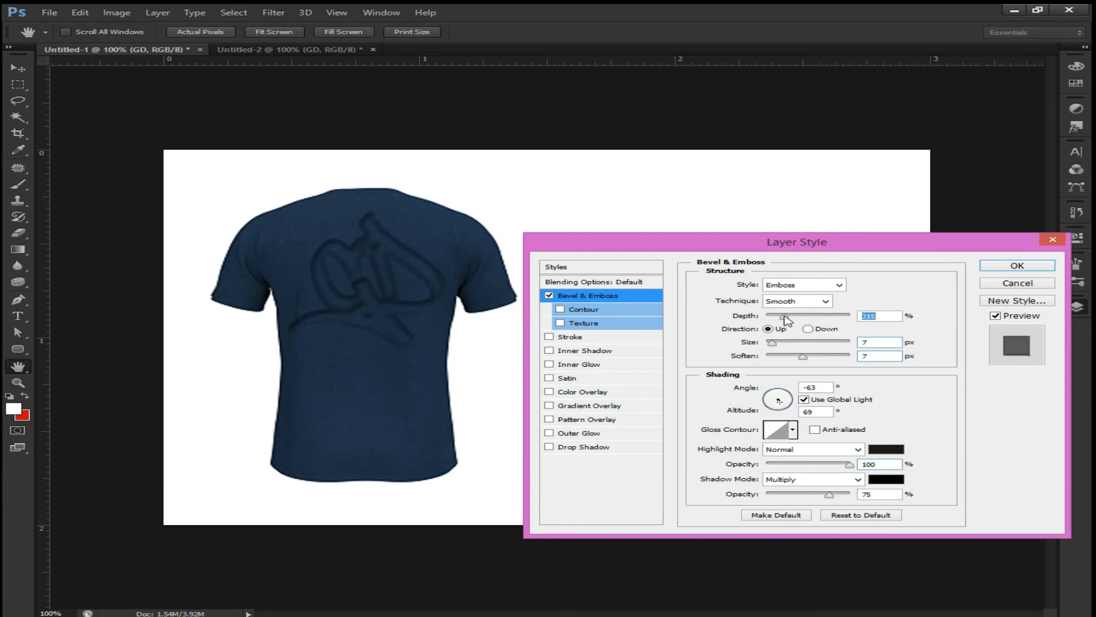
key("Return")
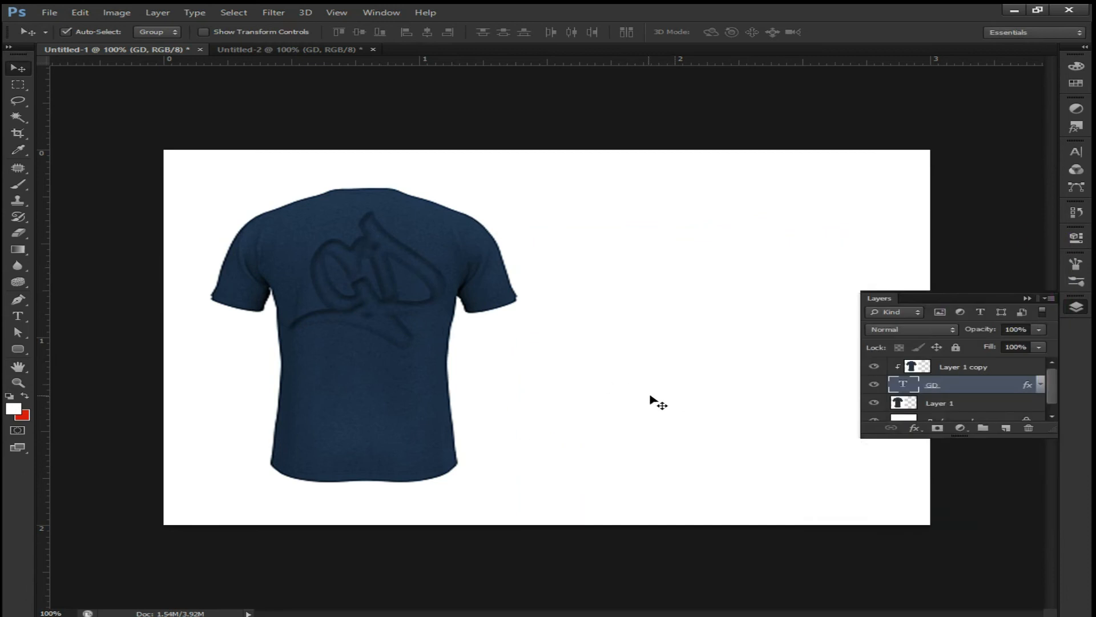
Merge Layer 1 copy, the GD text and Layer 1 of the back shirt into a single layer.
left_click(996, 365)
left_click(979, 403, "shift")
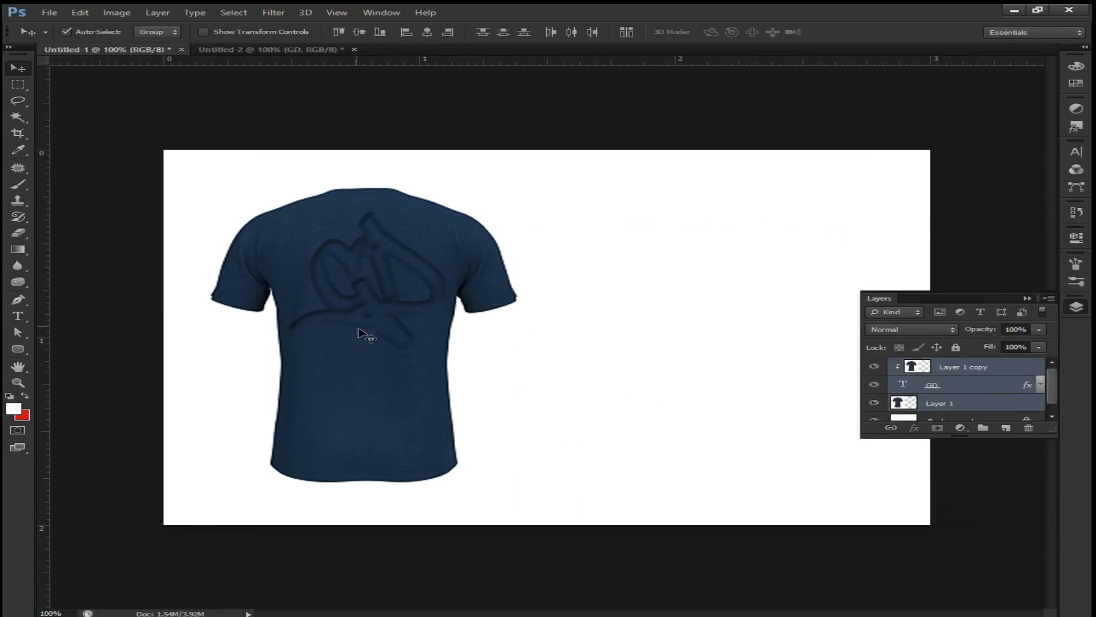
key("ctrl+e")
Copy the merged back shirt from Untitled-1 into the Untitled-2 document with the front shirt.
left_click_drag(416, 259, 685, 263)
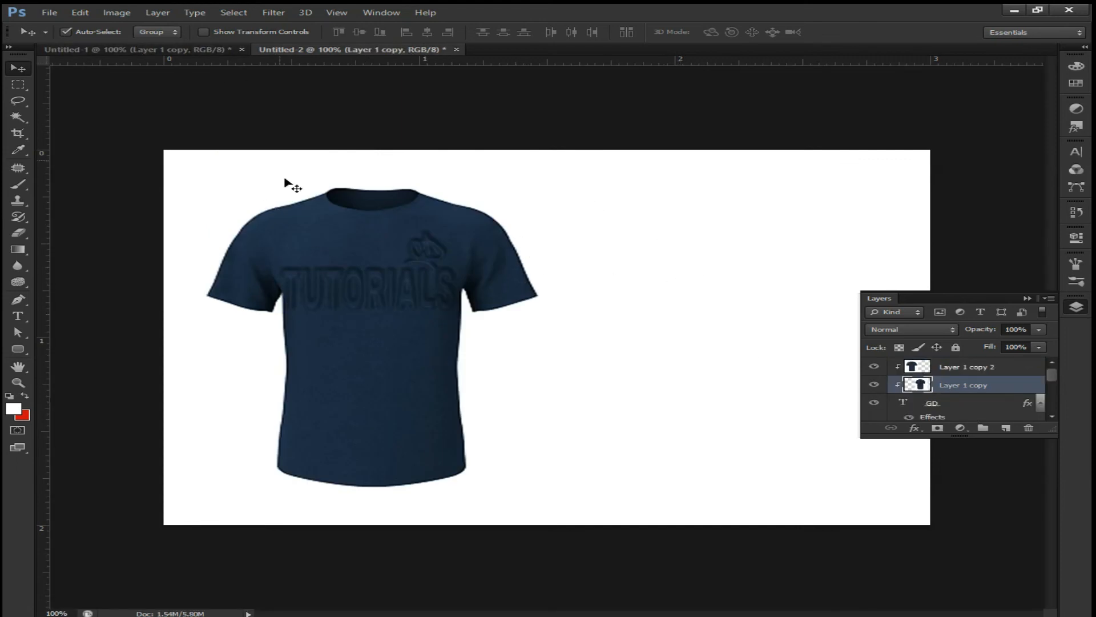
left_click(191, 49)
left_click(338, 50)
left_click(172, 50)
left_click_drag(372, 251, 703, 323)
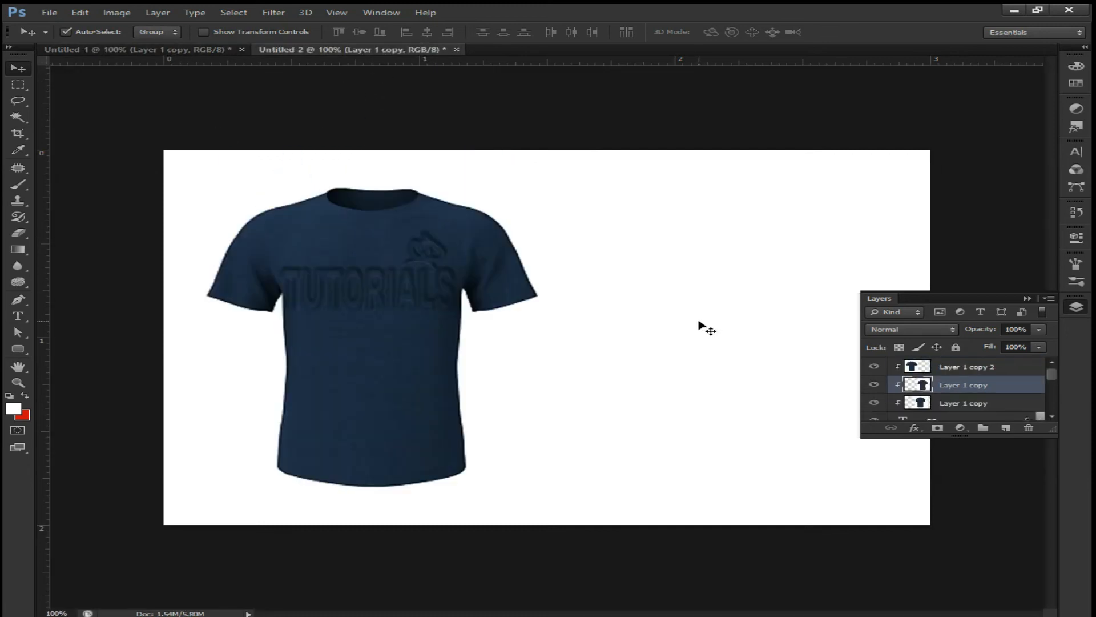
Move the copied back shirt layer above Layer 1 copy 2, release its clipping mask and position the shirt beside the front shirt.
left_click_drag(919, 385, 928, 374)
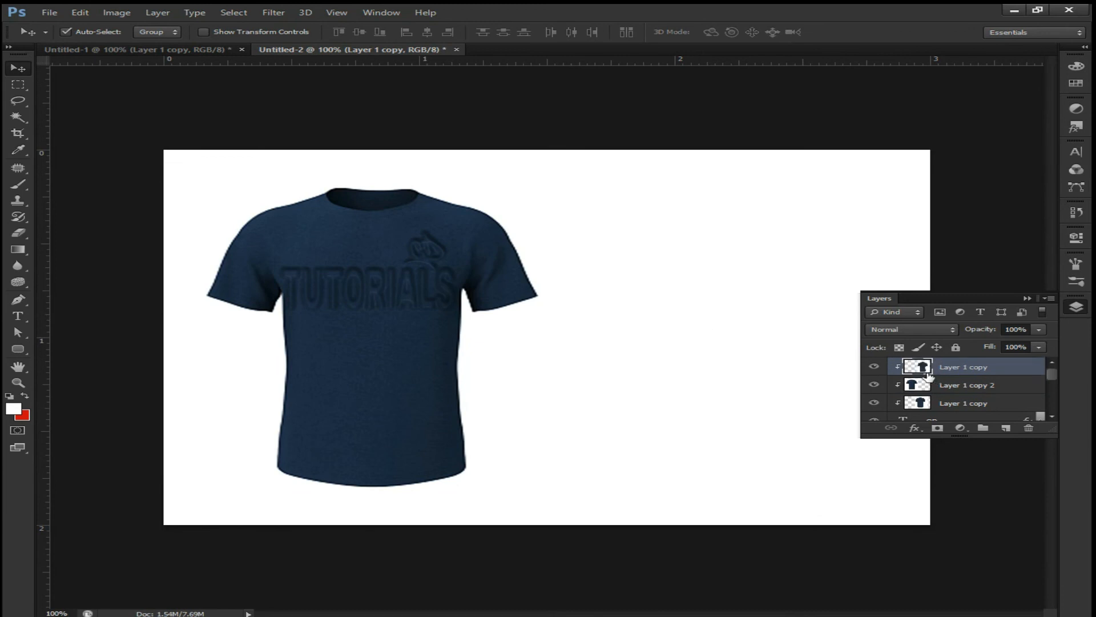
left_click(925, 374, "alt")
left_click_drag(678, 309, 697, 298)
left_click(1027, 298)
left_click_drag(761, 344, 774, 341)
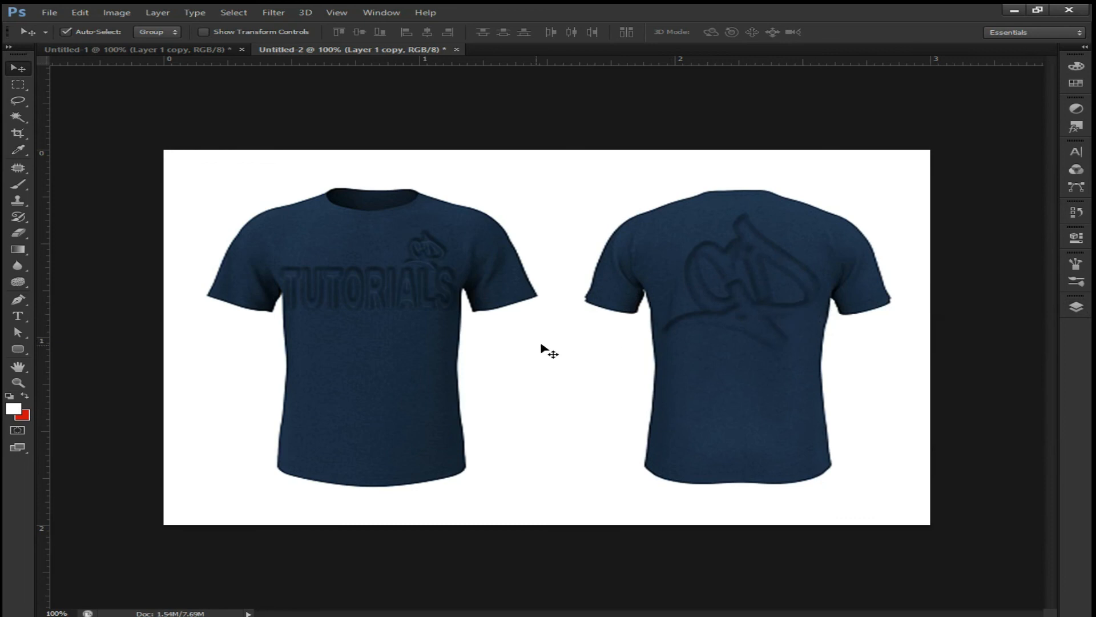
Draw a rounded rectangle about 166 × 46 px across the front shirt's bottom hem and fill it with black.
left_click(18, 348)
left_click_drag(251, 481, 440, 502)
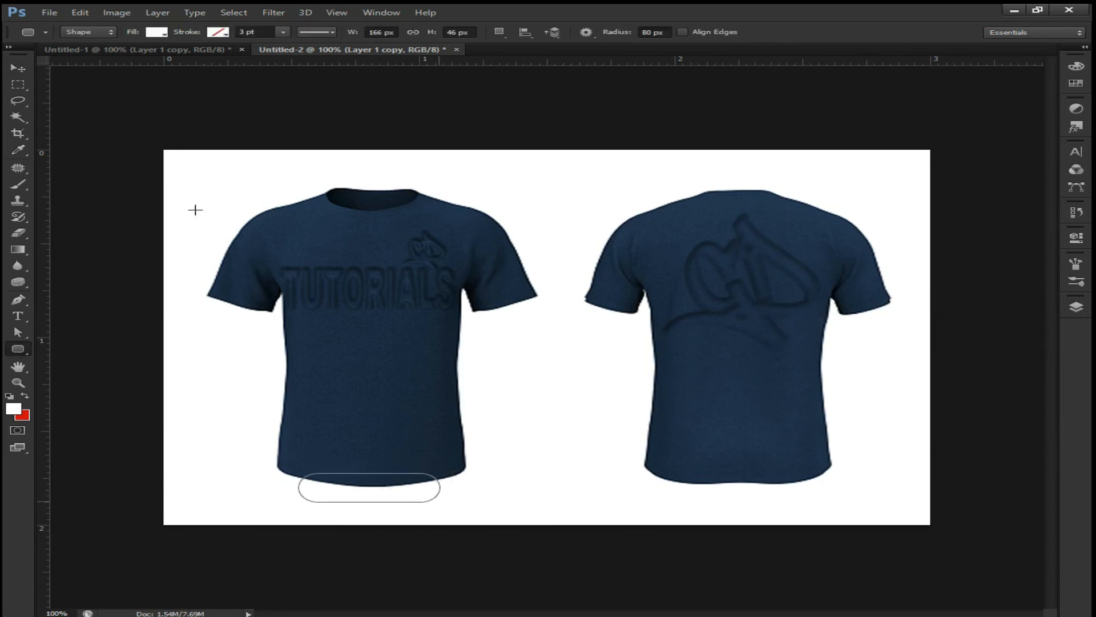
left_click(157, 33)
left_click(227, 110)
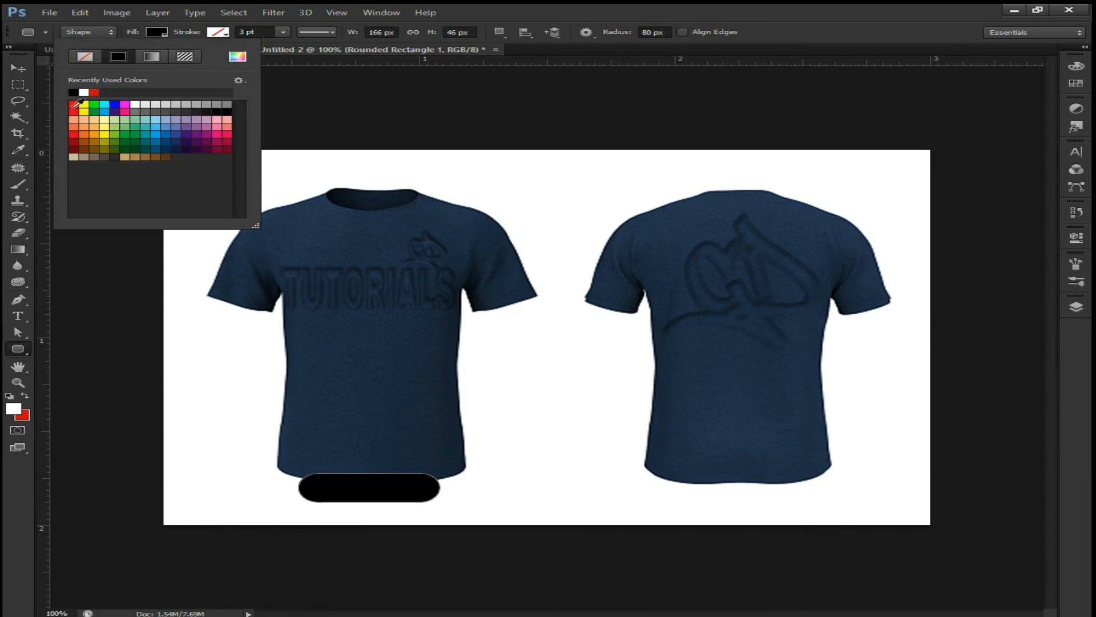
left_click(12, 69)
key("ctrl+z")
key("ctrl+z")
key("ctrl+z")
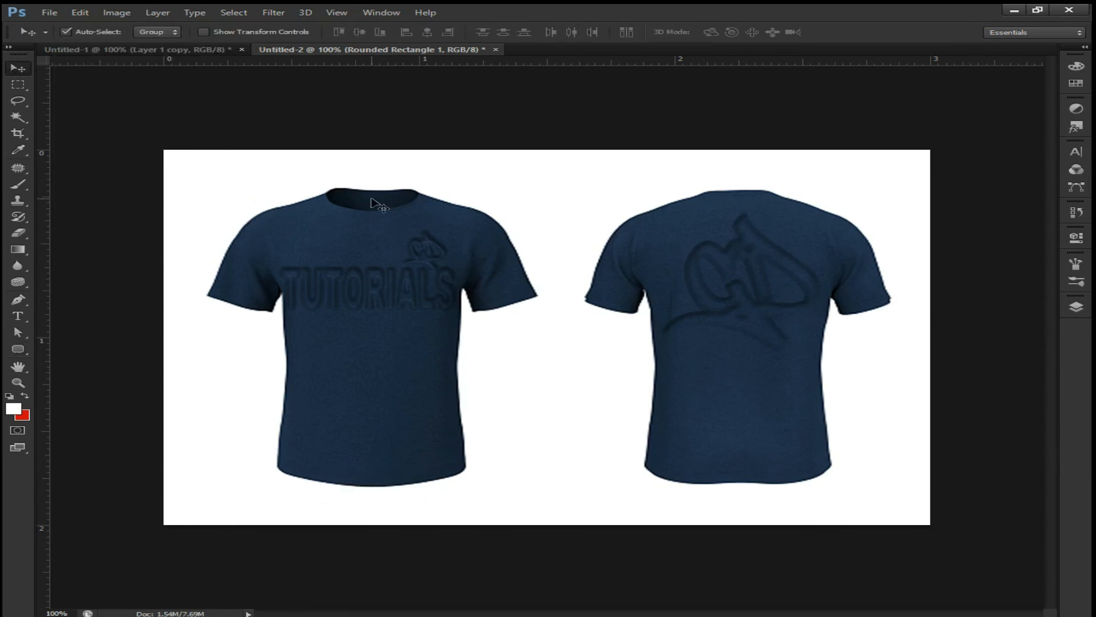
key("ctrl+z")
Rasterize the black rounded rectangle, soften it into a shadow with Gaussian Blur, and duplicate it beneath the back shirt.
left_click(273, 12)
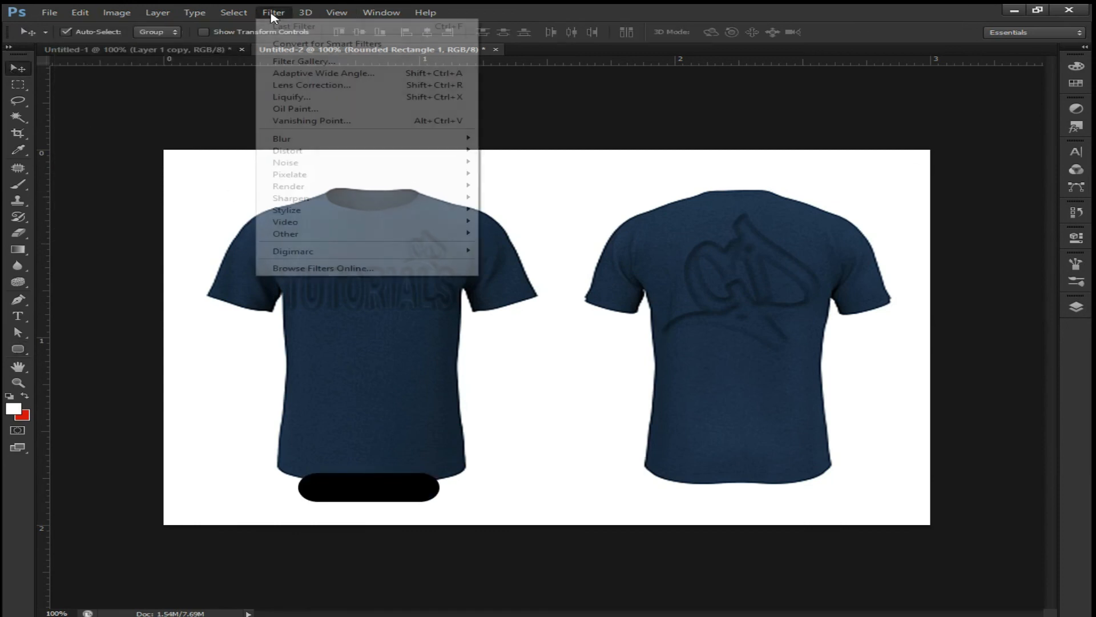
mouse_move(326, 139)
left_click(525, 227)
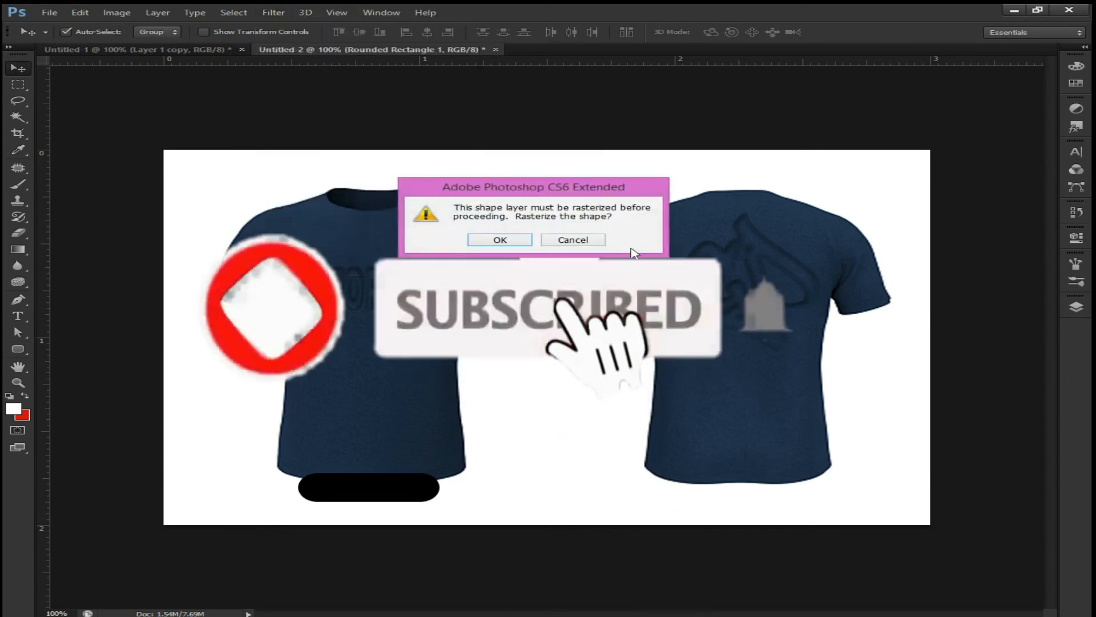
left_click(498, 238)
left_click_drag(784, 319, 821, 319)
left_click(970, 152)
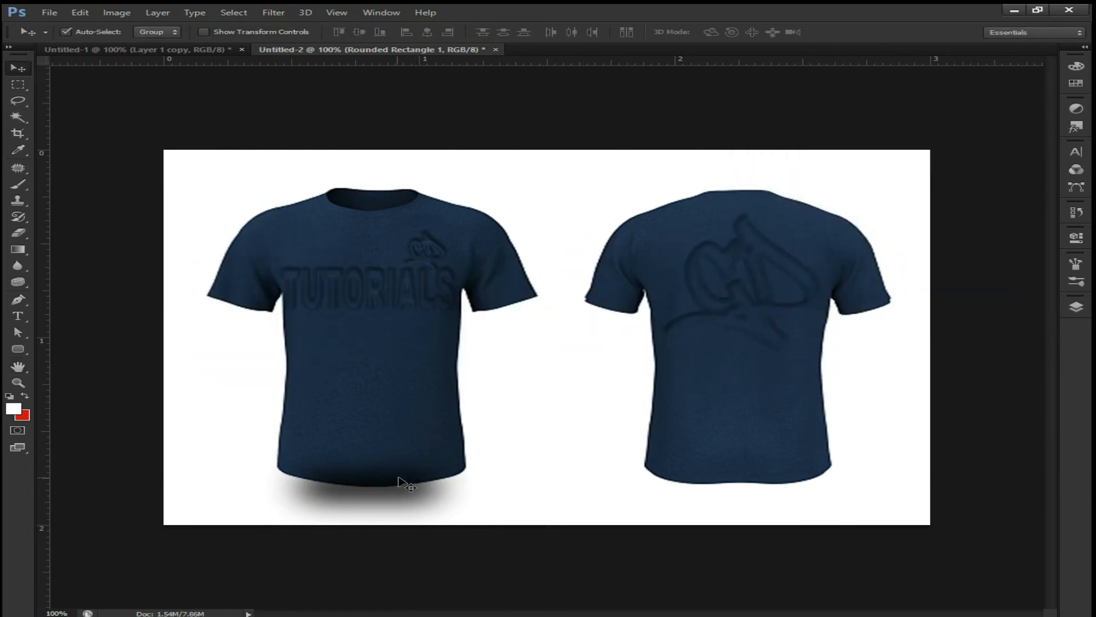
left_click_drag(376, 496, 744, 499)
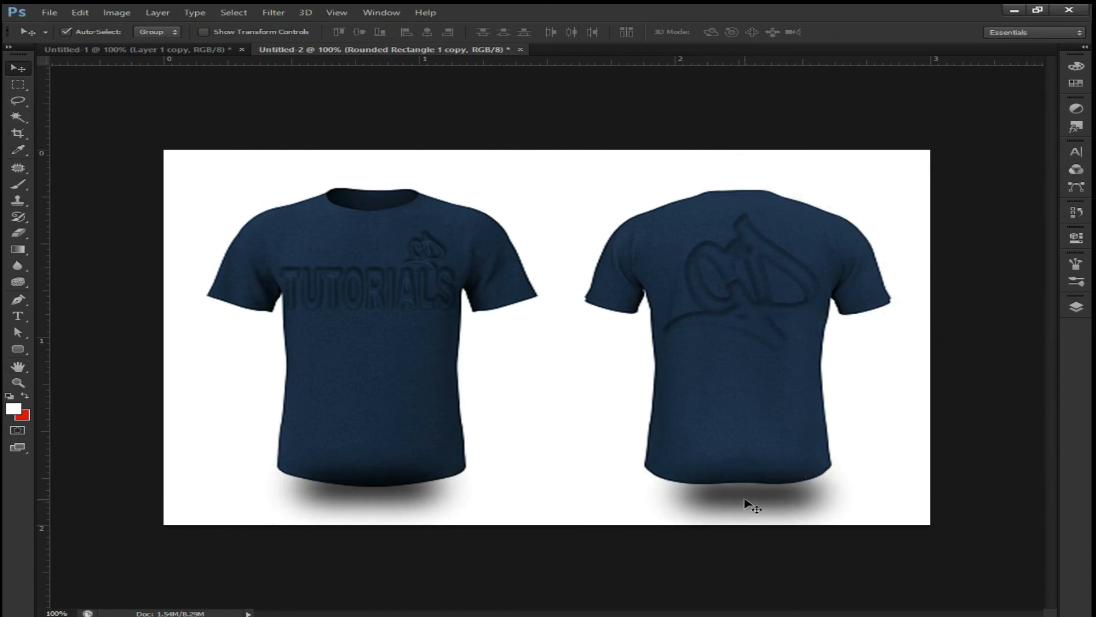